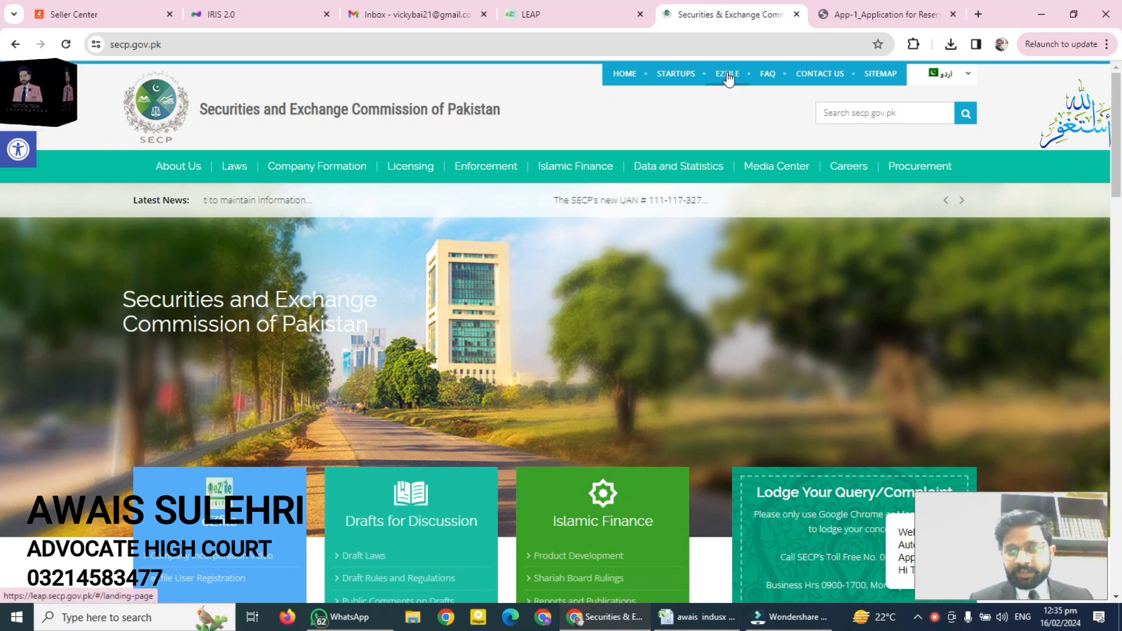
Open the eZfile portal from the SECP website and log in to LEAP with the account's CNIC number and password
left_click(727, 75)
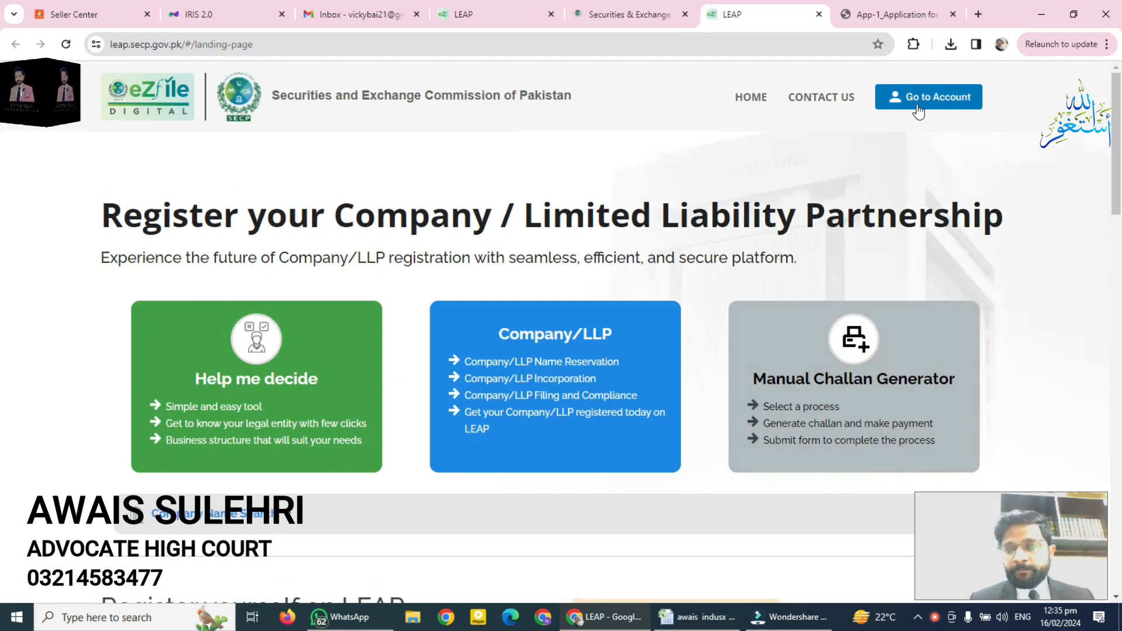
left_click(487, 3)
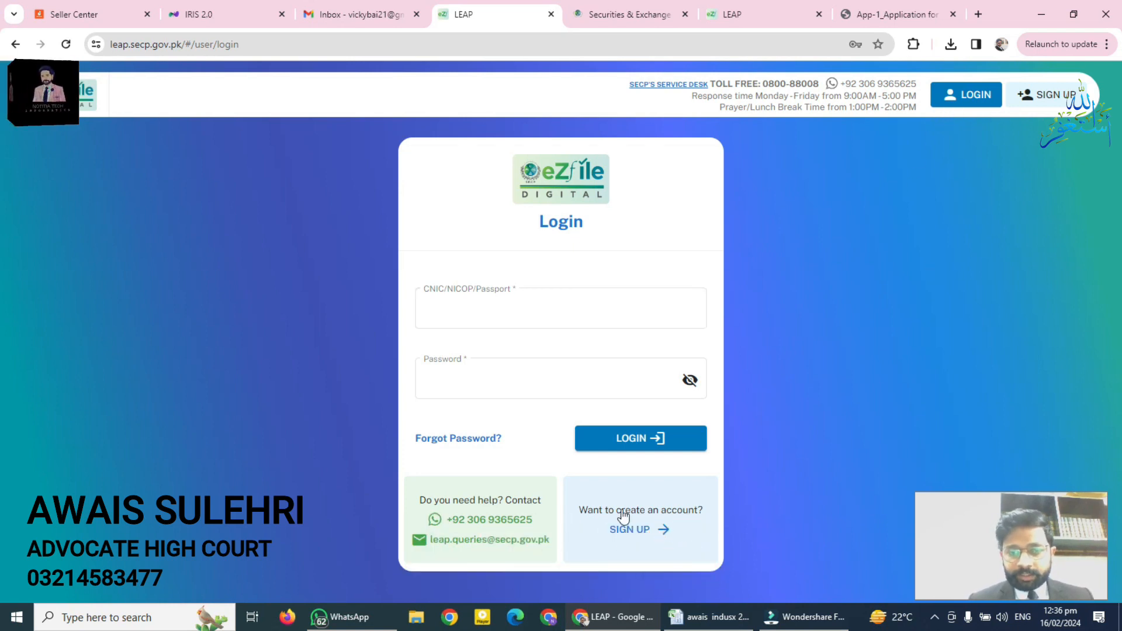
left_click(485, 315)
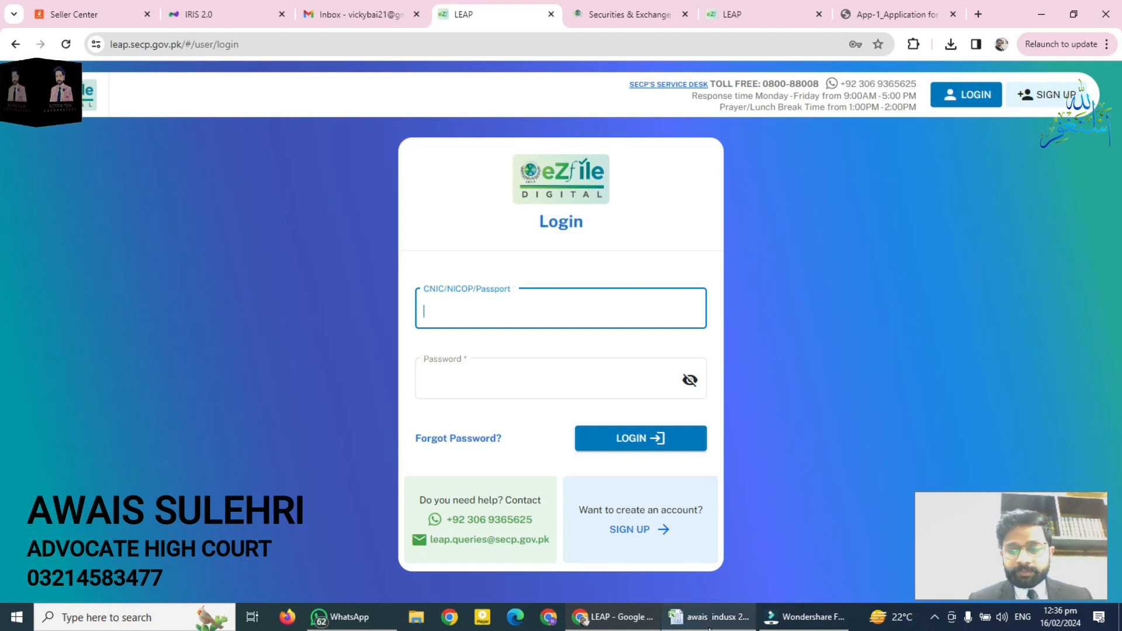
mouse_move(709, 628)
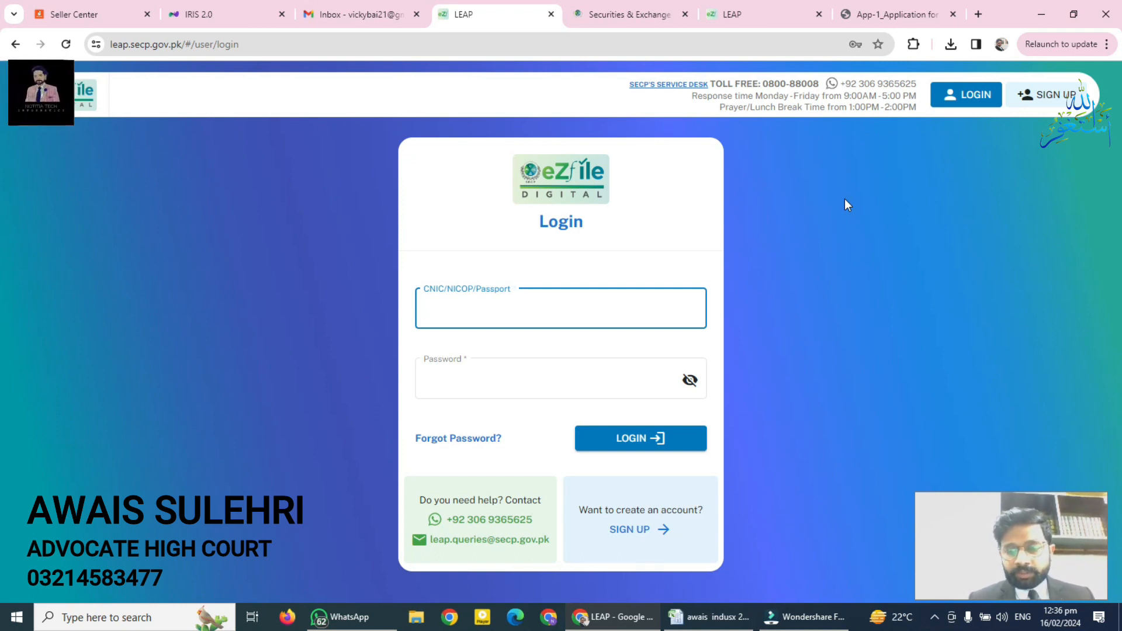
left_click(618, 441)
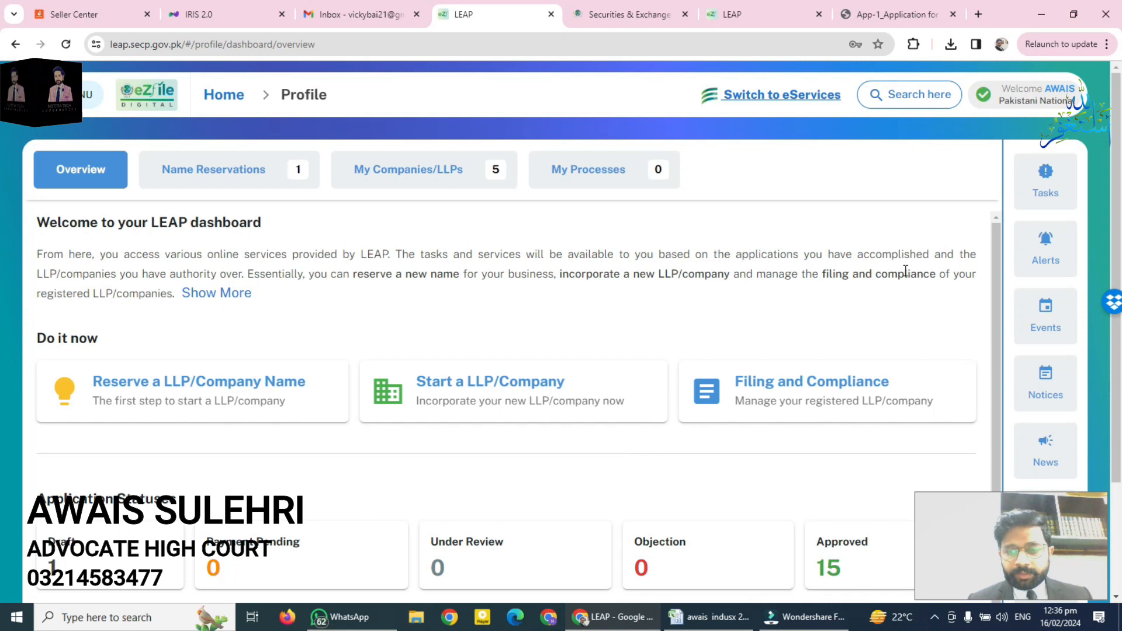
Examine the LEAP dashboard's available services and application statuses, and view the account's profile details
scroll(2, 389, "down", 2)
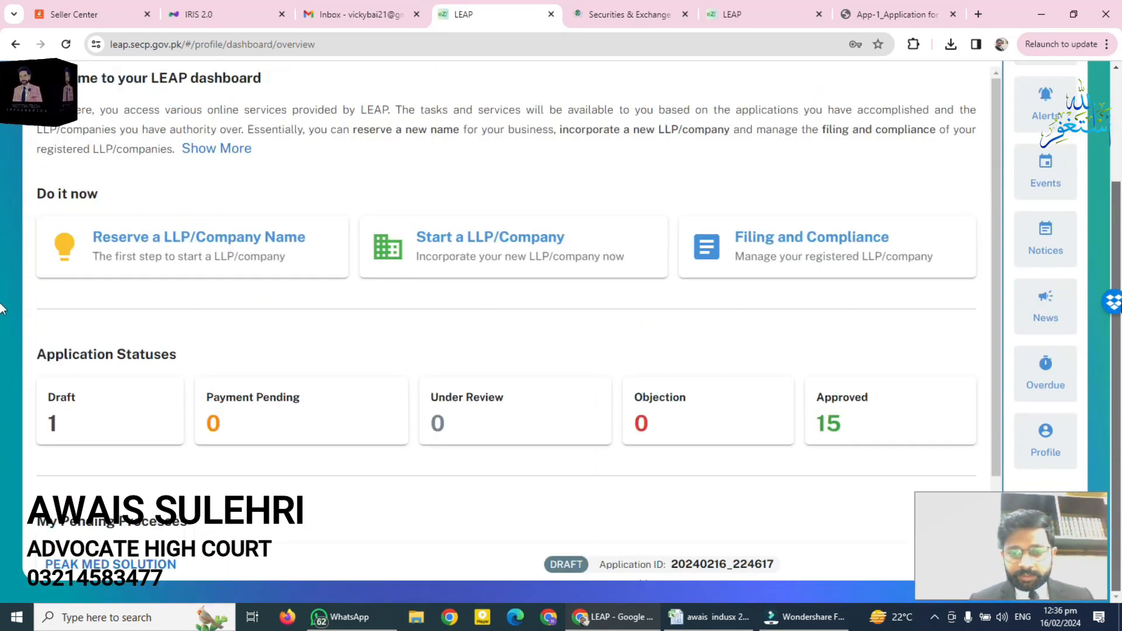
scroll(2, 292, "up", 2)
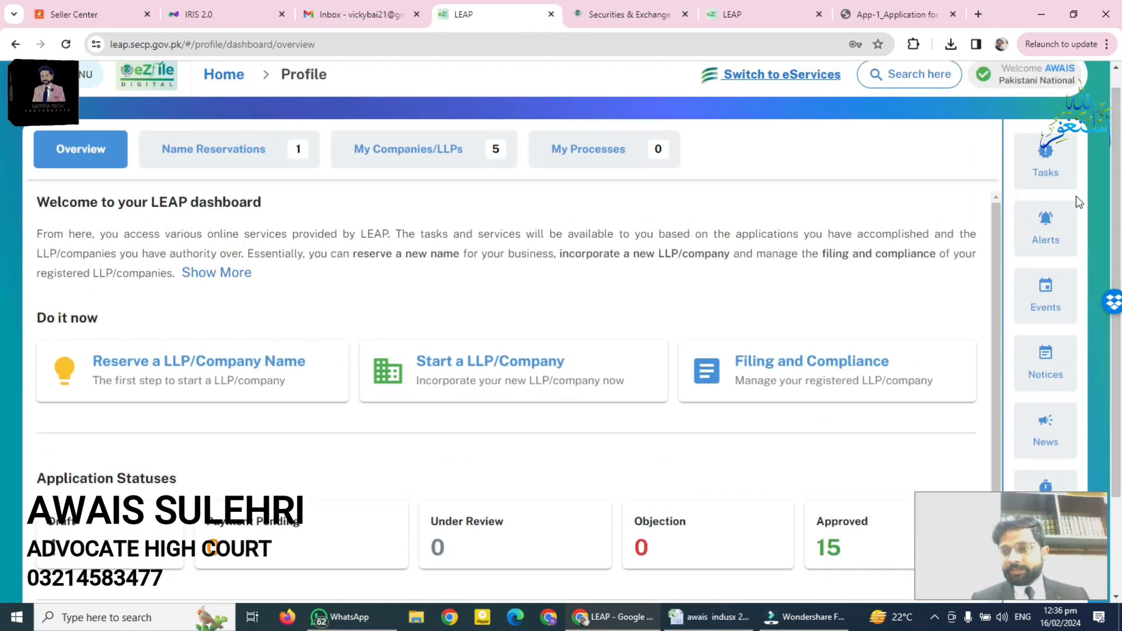
left_click_drag(1048, 529, 1019, 562)
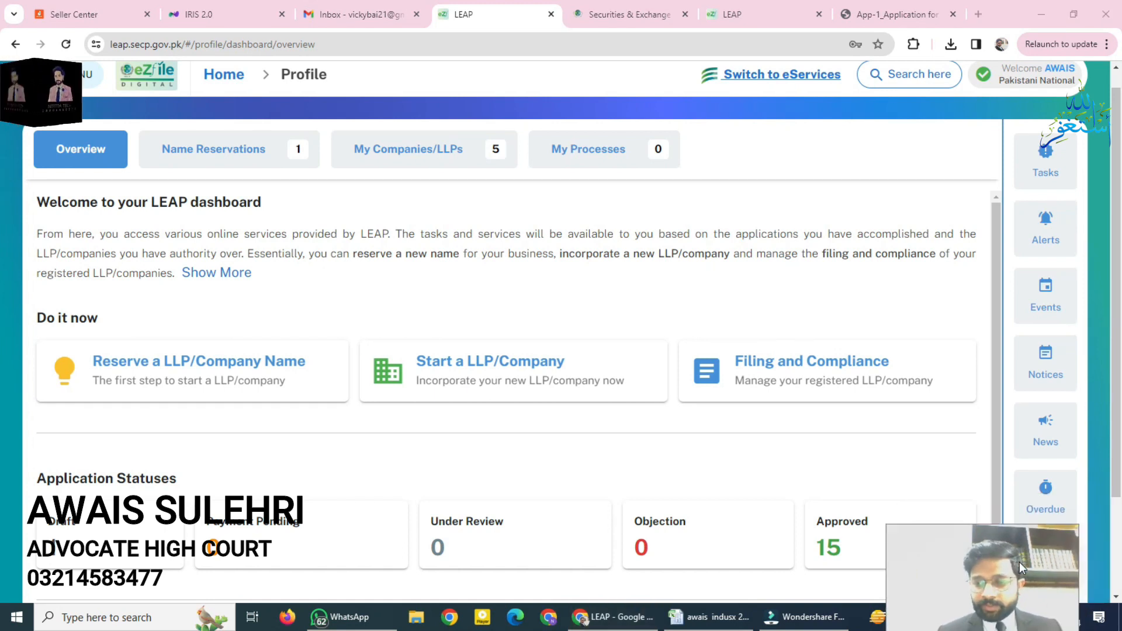
scroll(1104, 361, "down", 3)
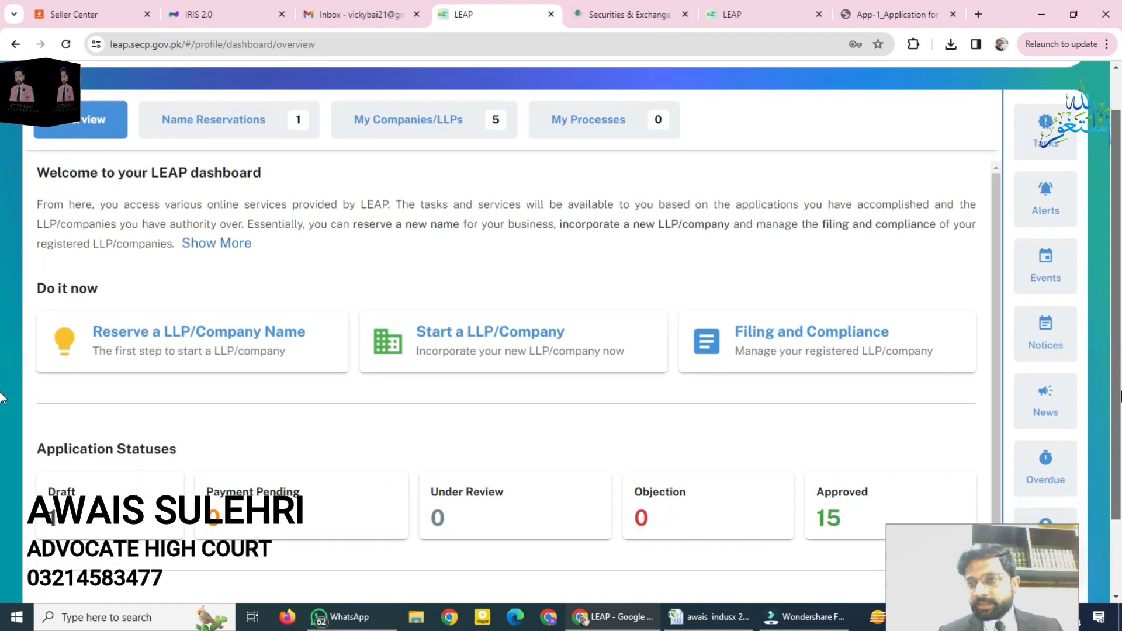
scroll(1104, 361, "up", 3)
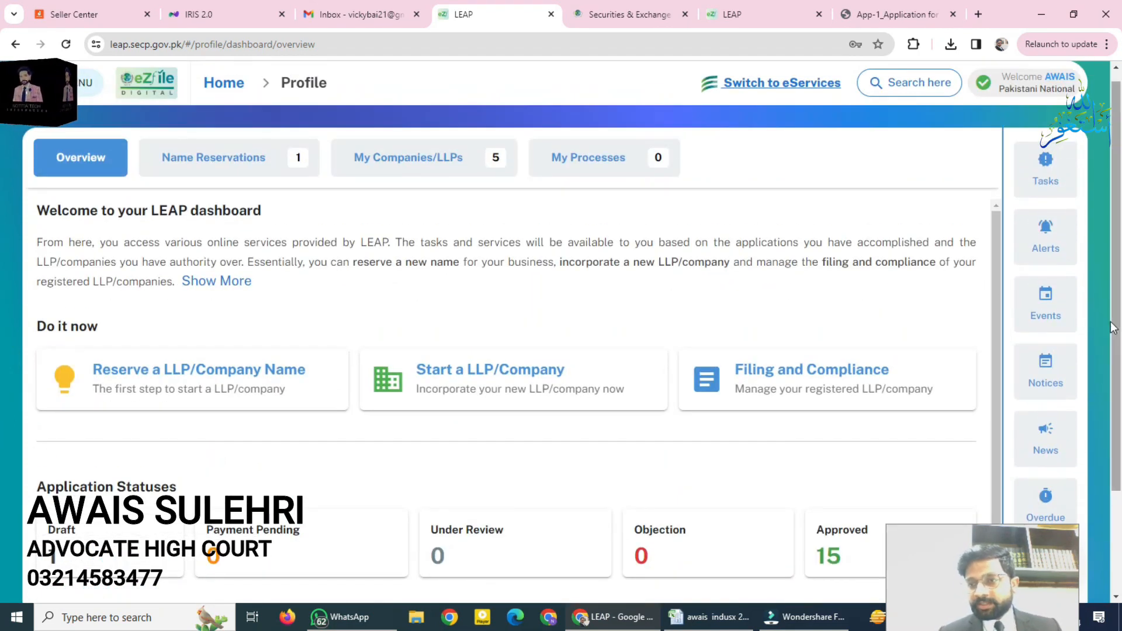
left_click_drag(1121, 234, 1118, 351)
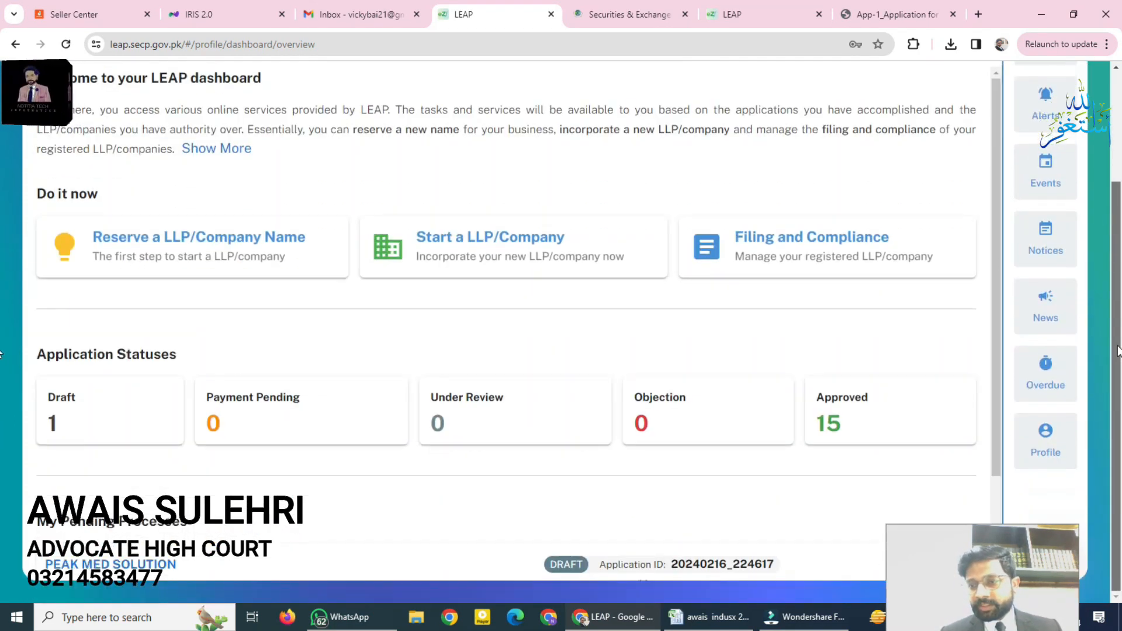
left_click(1047, 437)
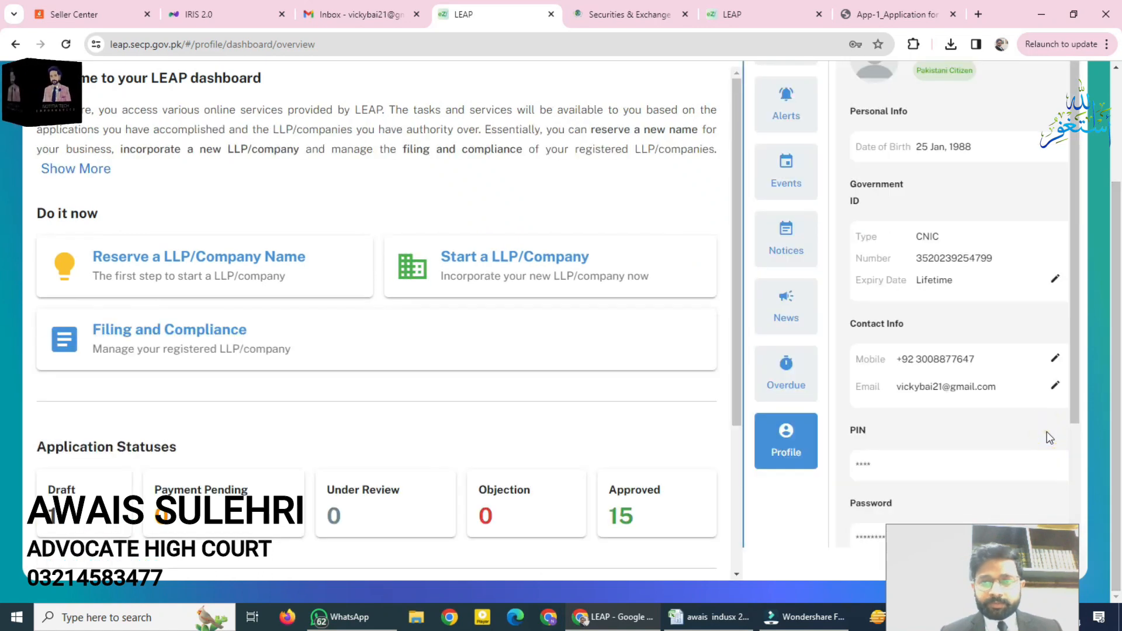
left_click(799, 434)
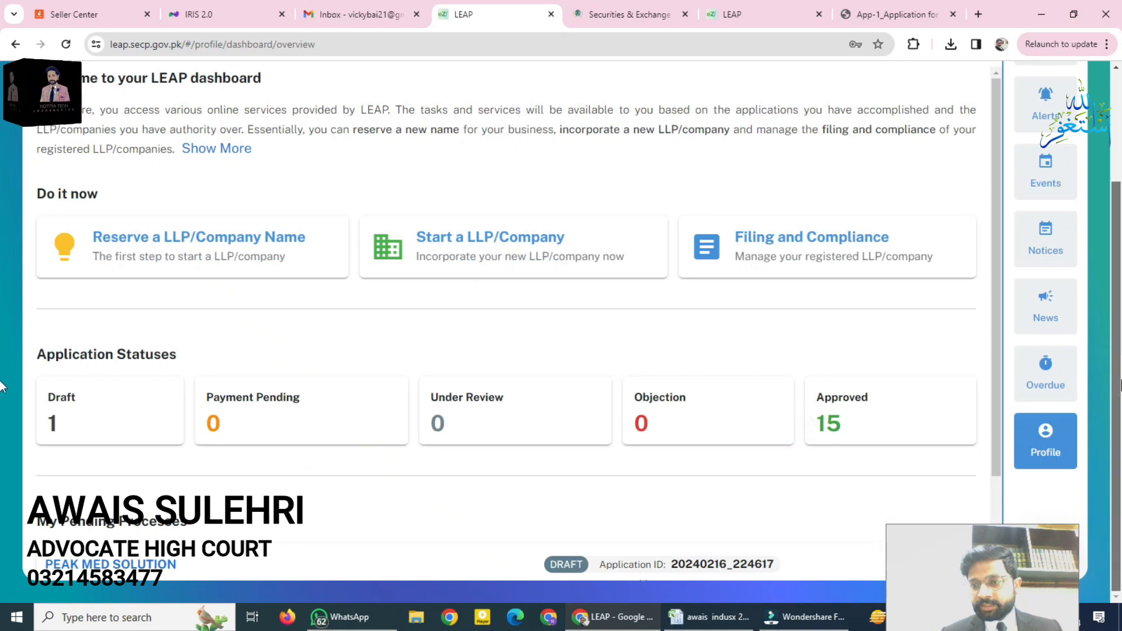
scroll(3, 270, "up", 3)
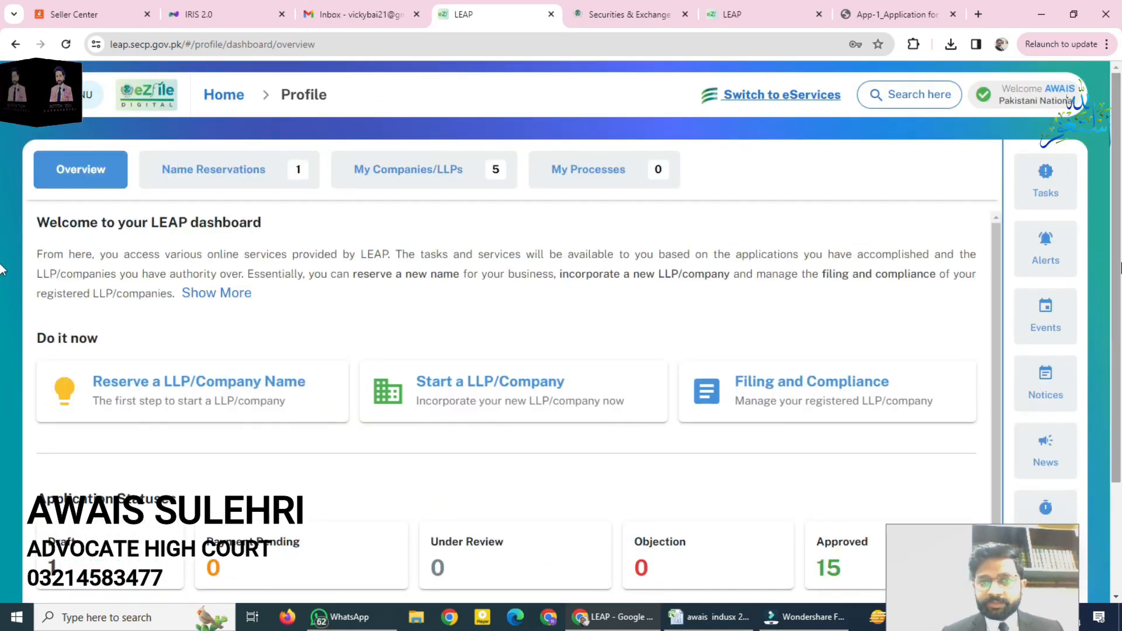
scroll(2, 310, "down", 2)
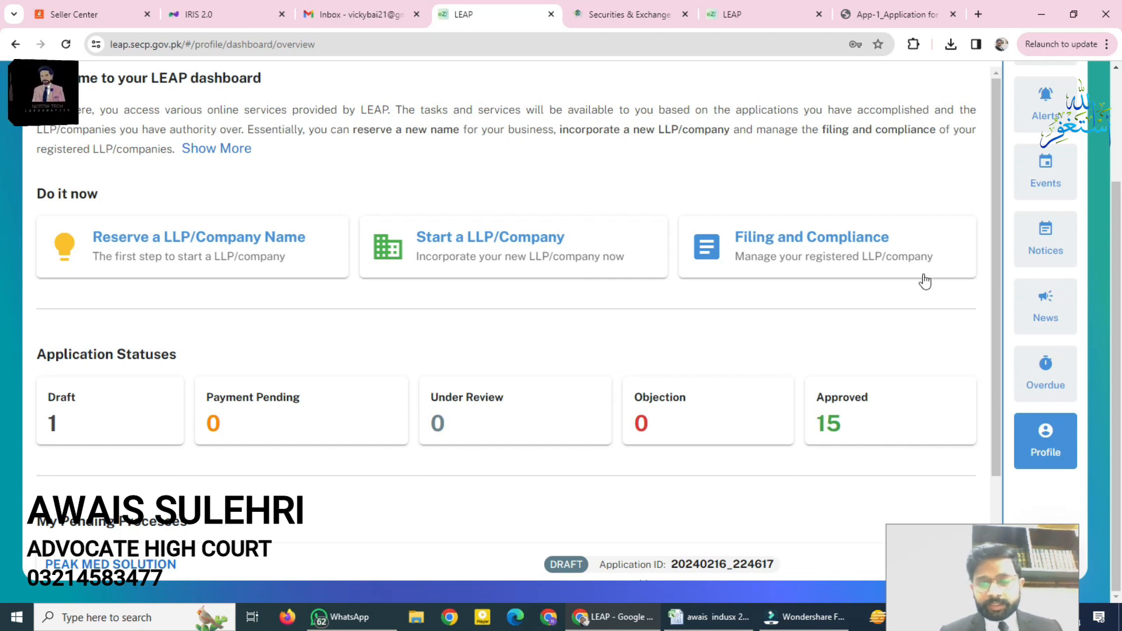
scroll(1118, 225, "up", 2)
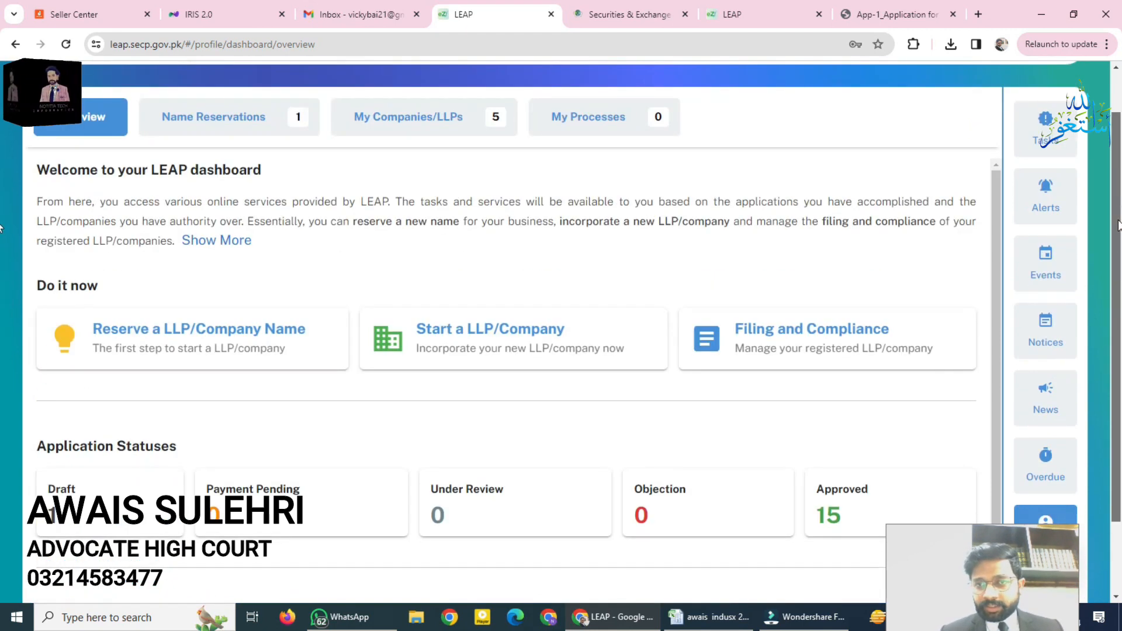
scroll(1117, 225, "up", 1)
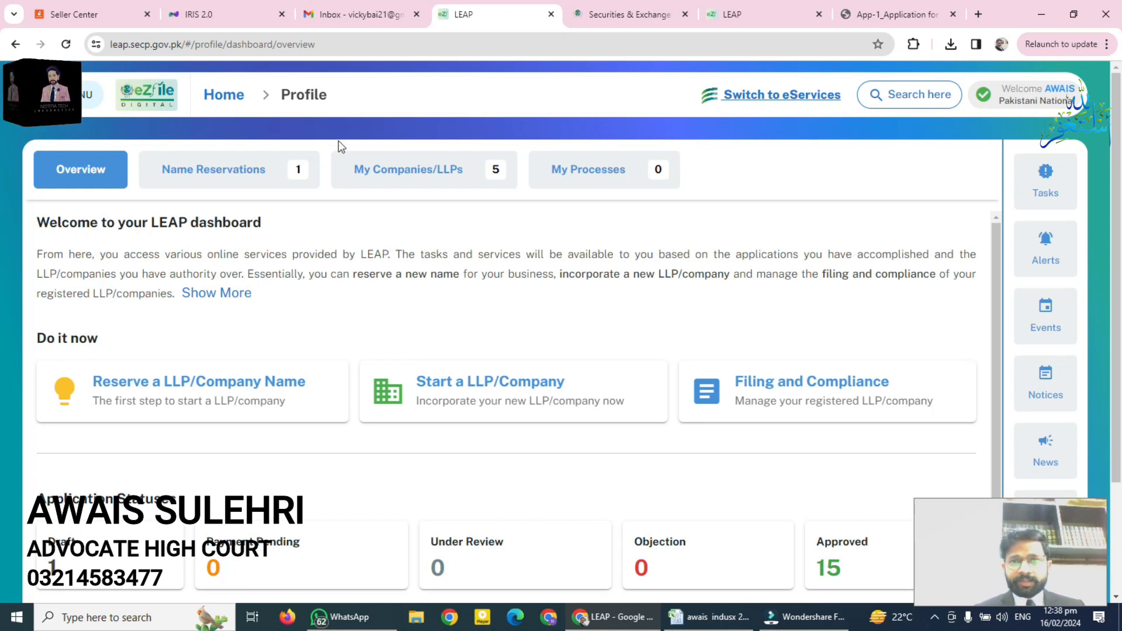
Start a new name reservation with the application type for incorporation of a new LLP/company
left_click(88, 95)
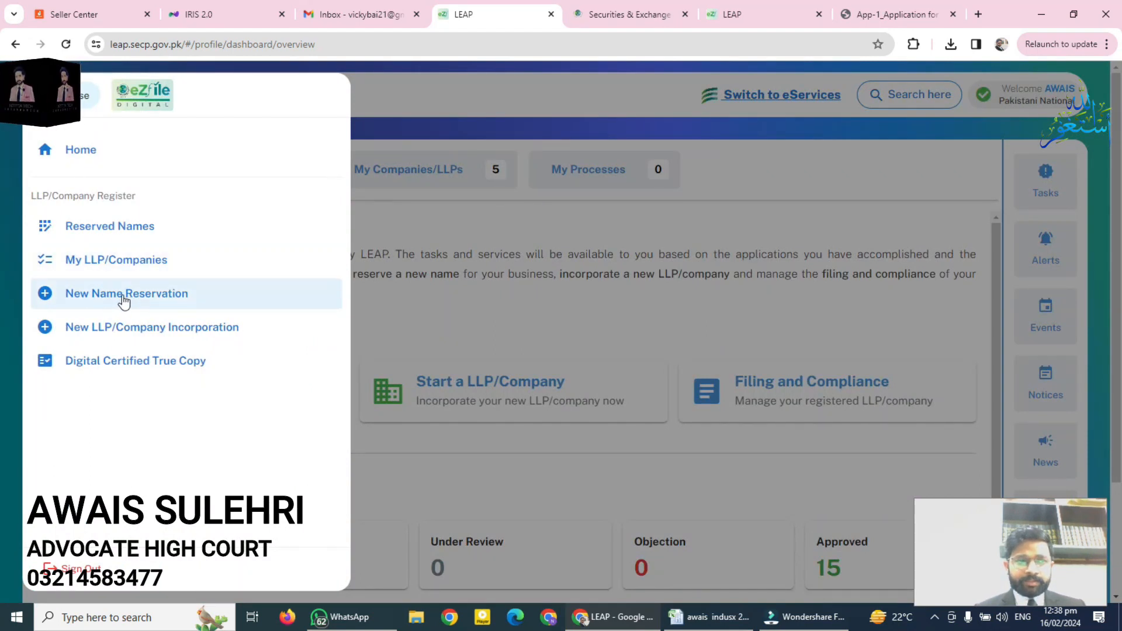
left_click(47, 294)
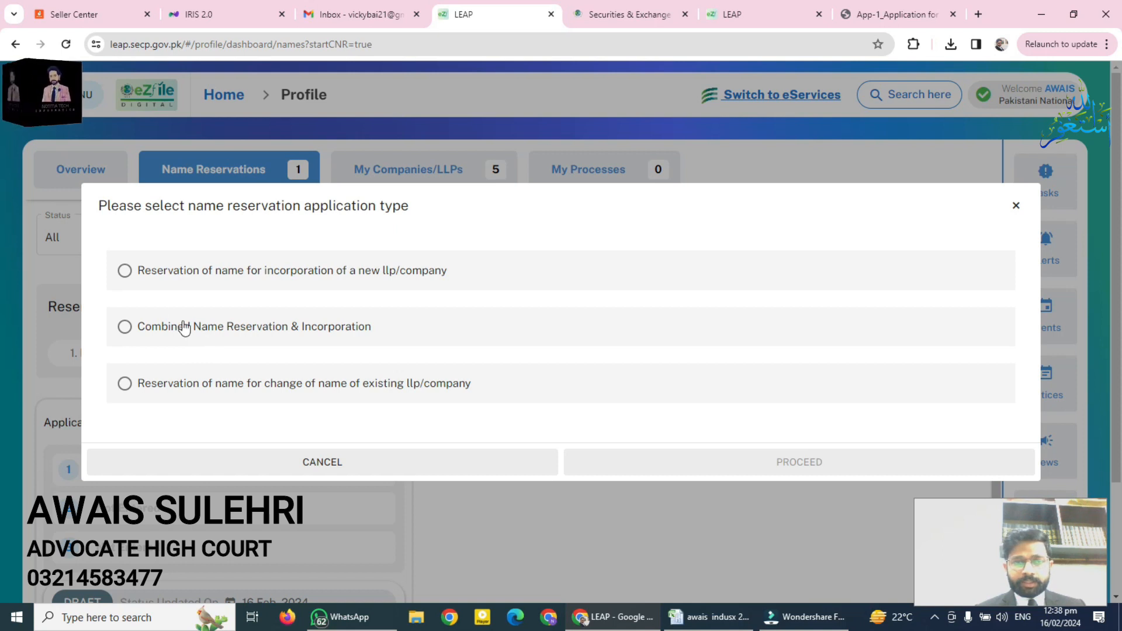
left_click(125, 273)
left_click(702, 459)
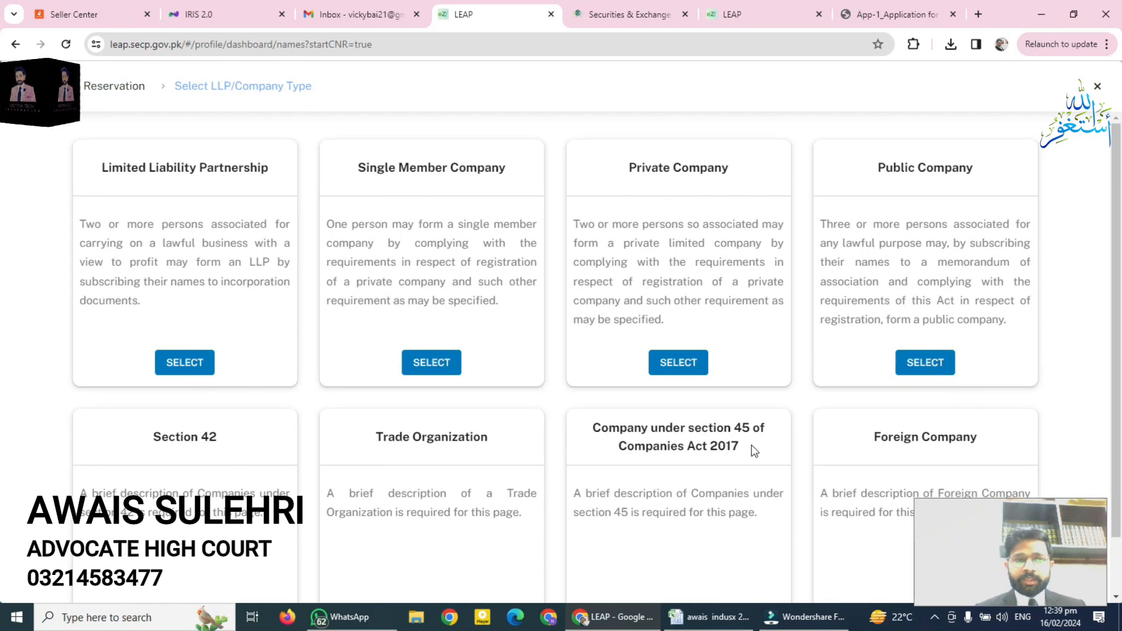
Choose Private Company as the company type and set it as limited by shares
left_click_drag(1121, 225, 1121, 400)
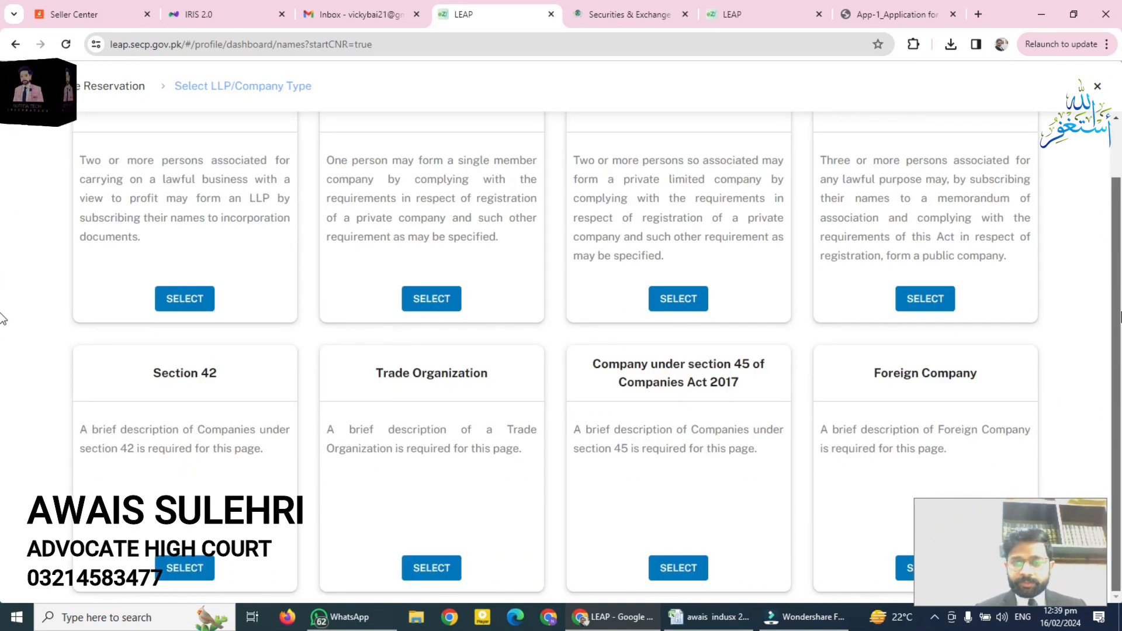
scroll(3, 270, "up", 1)
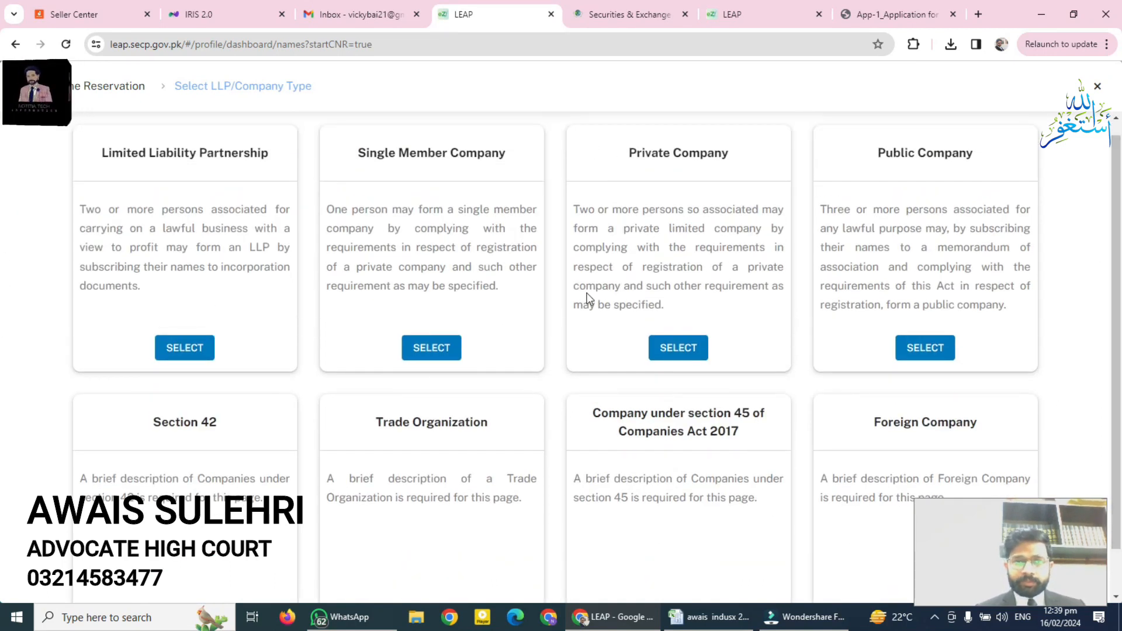
left_click(692, 349)
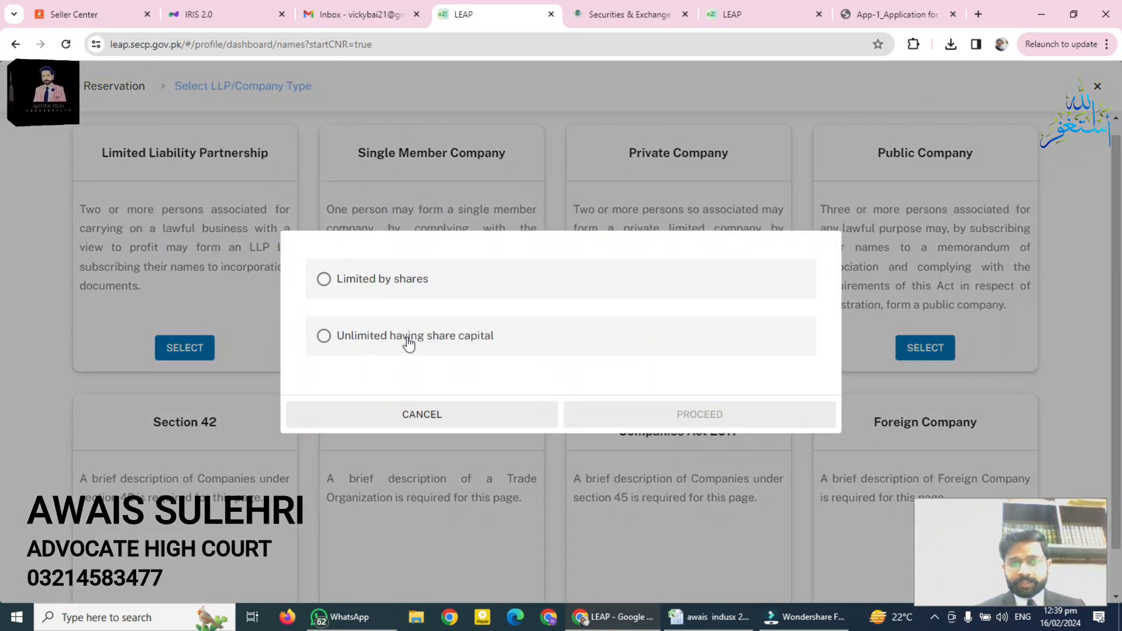
left_click(329, 281)
left_click(671, 415)
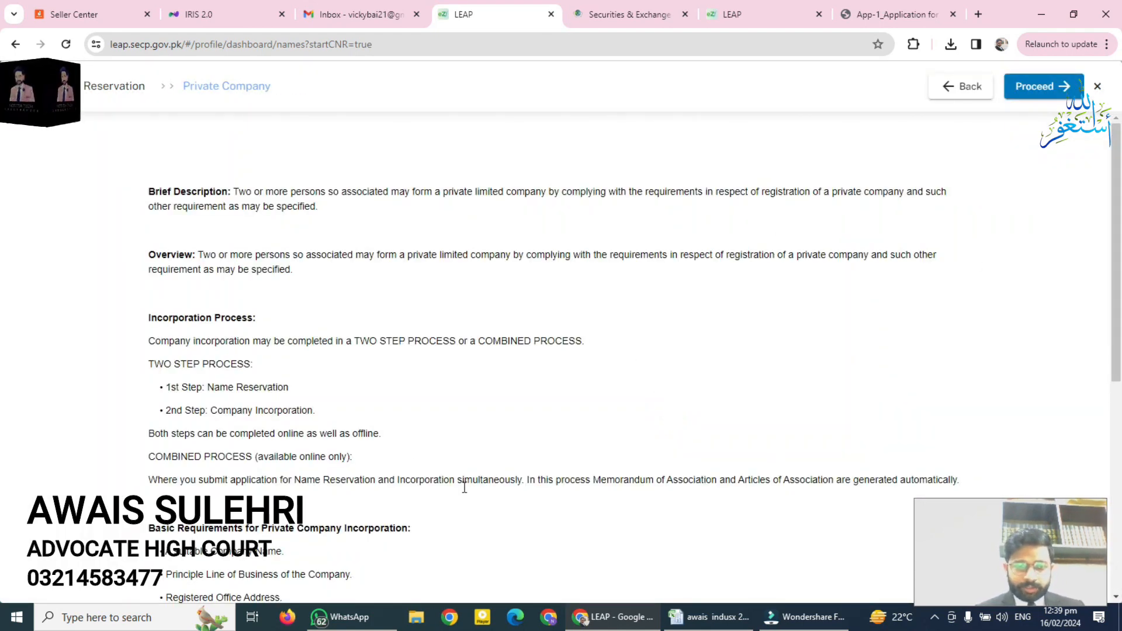
Review the private company incorporation process and basic requirements, and proceed to proposing company names
left_click_drag(1121, 247, 1121, 428)
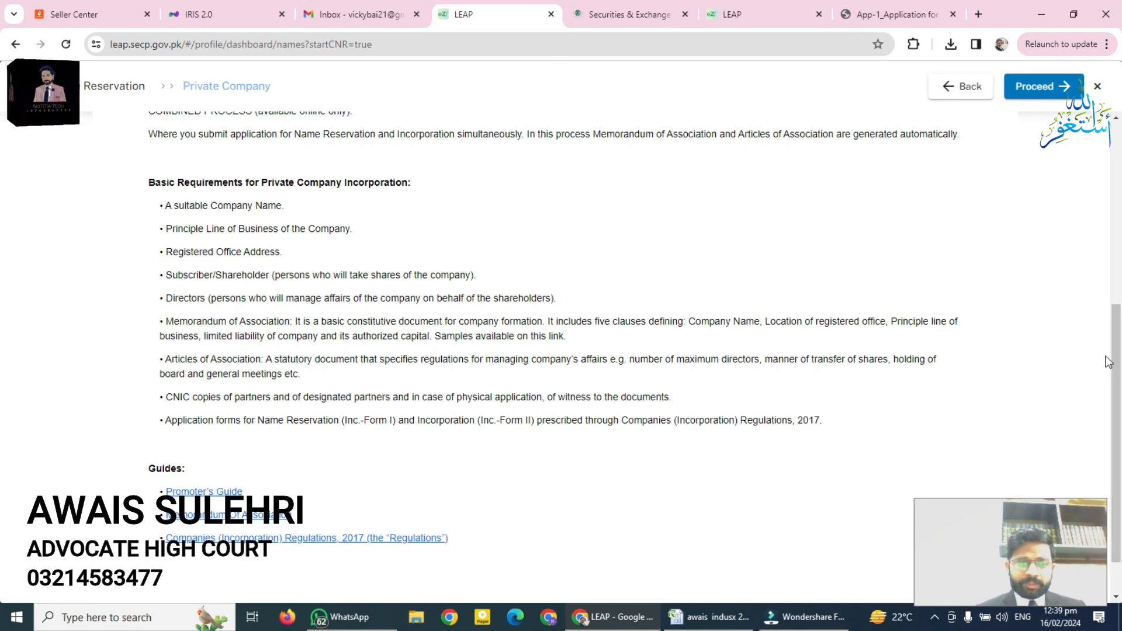
left_click_drag(1106, 362, 3, 228)
left_click(1003, 304)
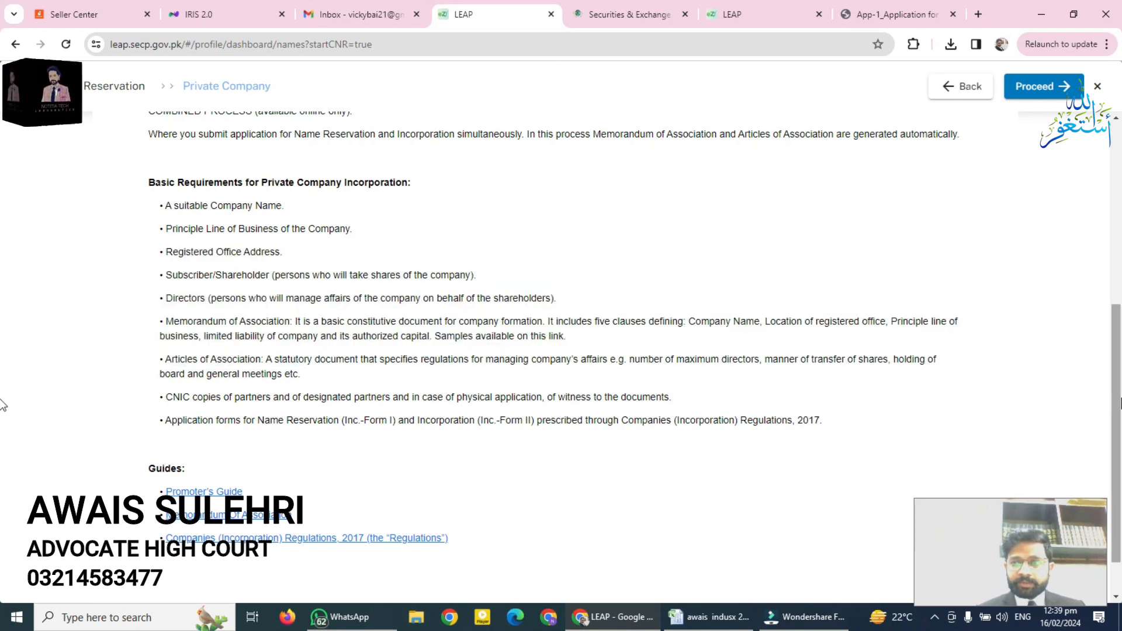
scroll(941, 193, "up", 4)
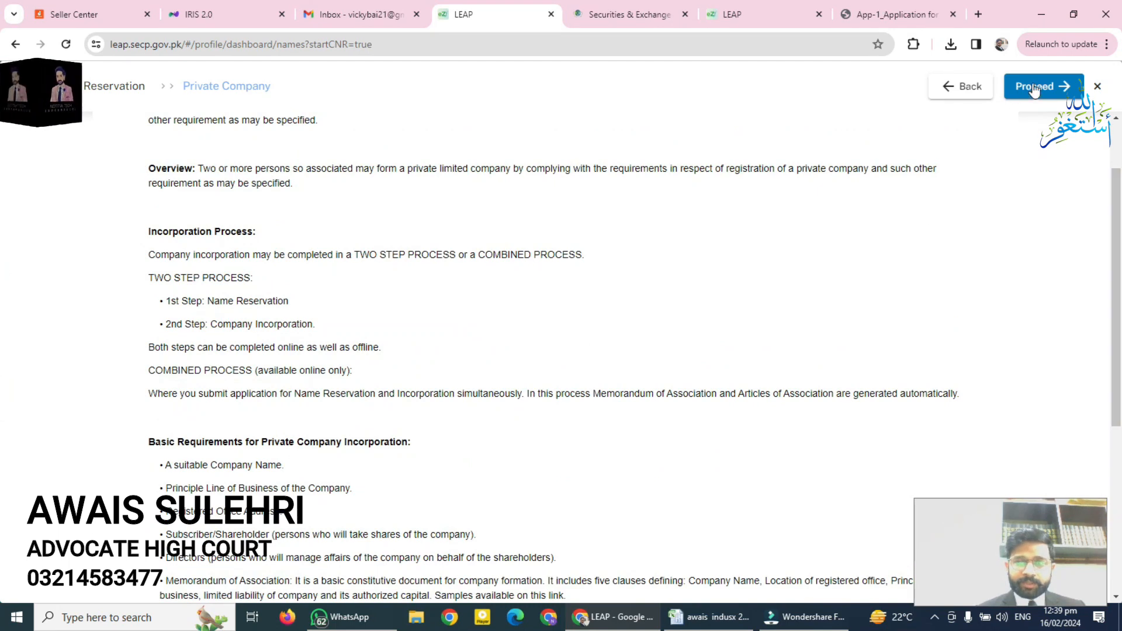
left_click(1051, 97)
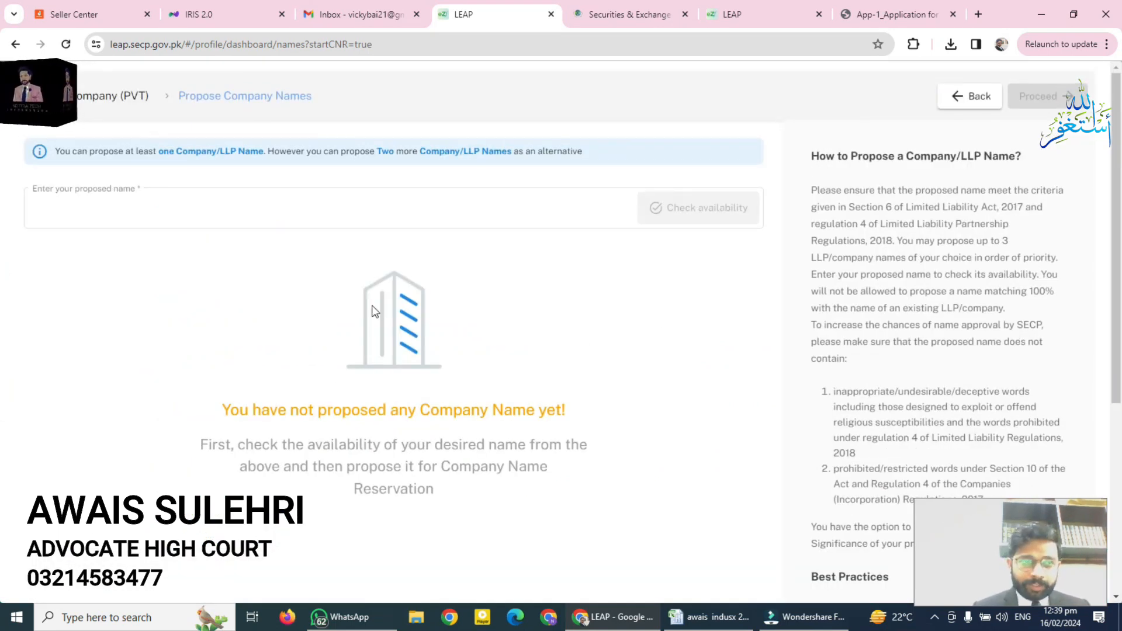
Enter PEAK MED SOLUTION as the proposed company name and check its availability
left_click(276, 213)
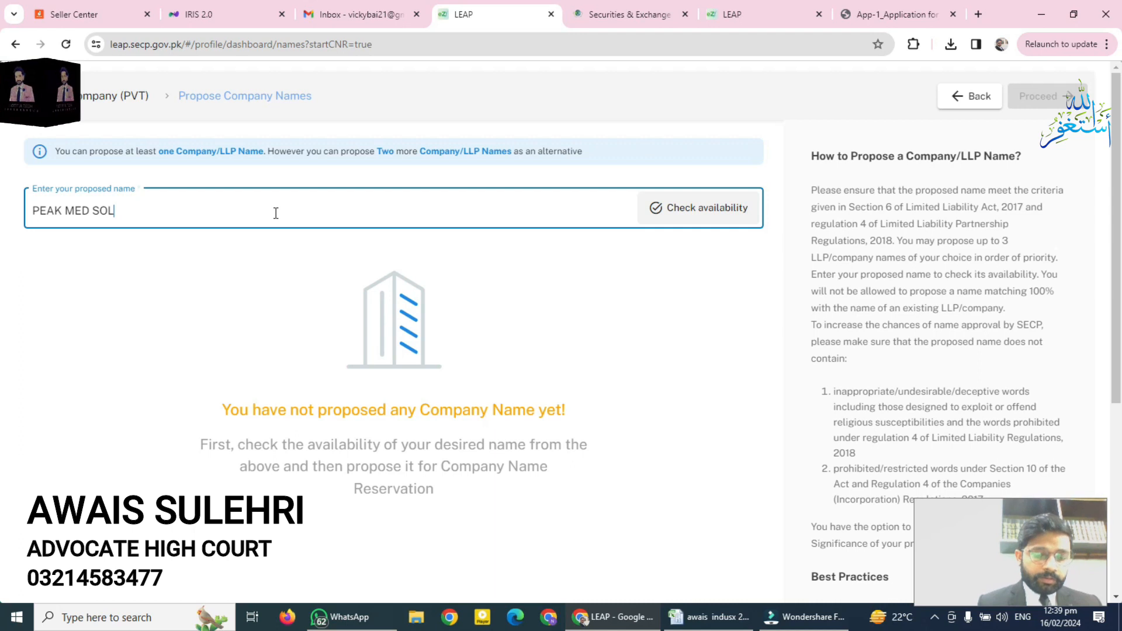
left_click(231, 308)
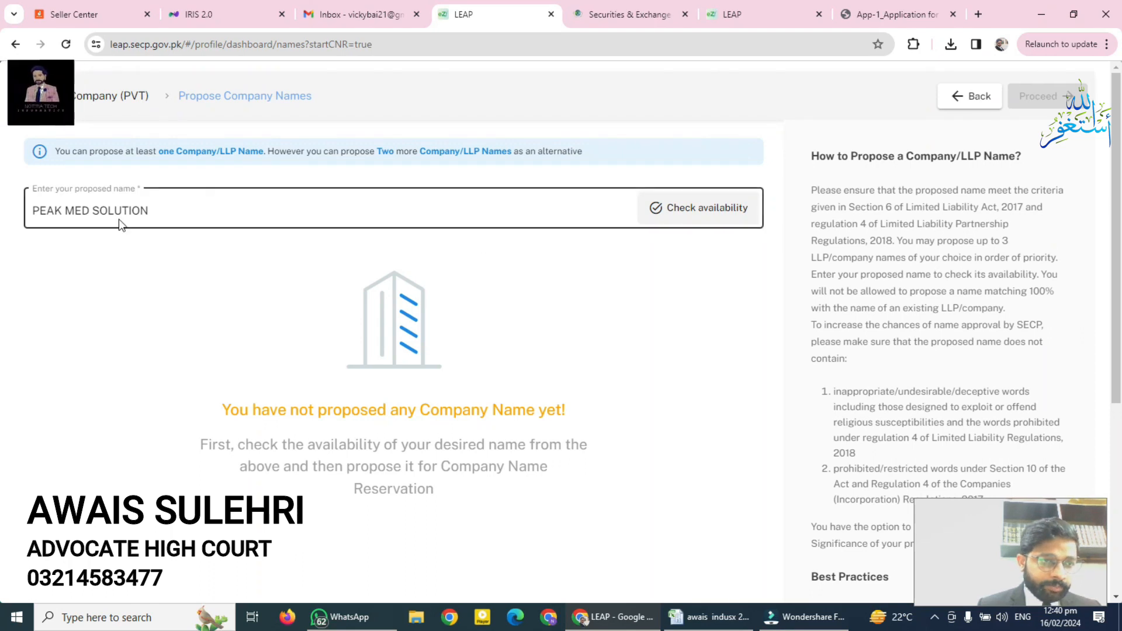
left_click(718, 210)
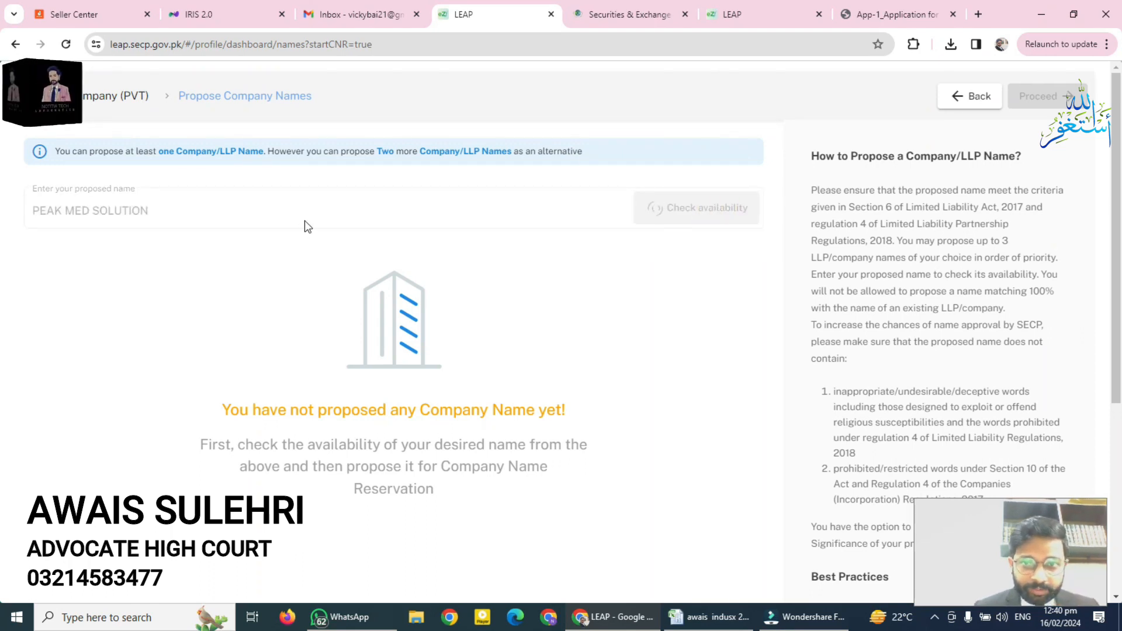
left_click_drag(85, 257, 367, 258)
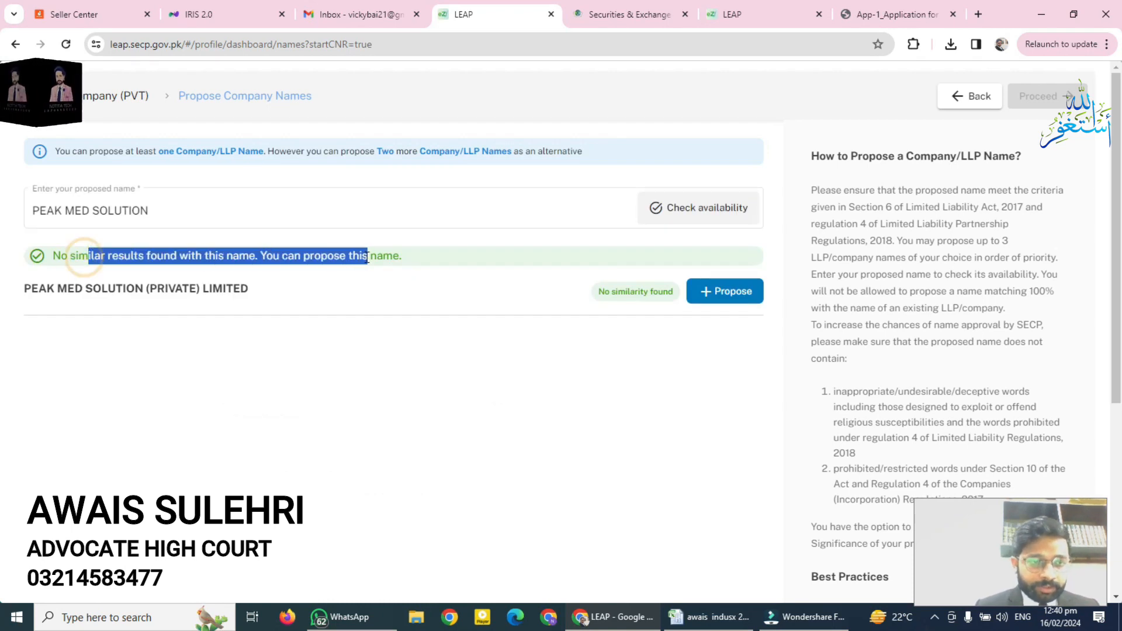
left_click(471, 289)
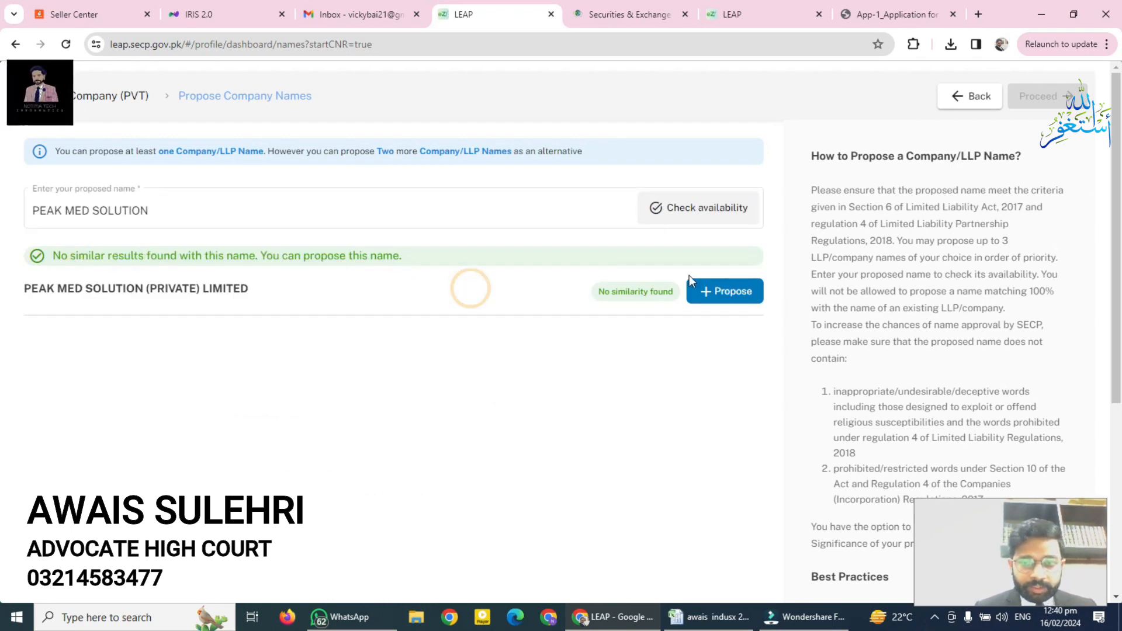
Open the proposal form for PEAK MED SOLUTION (PRIVATE) LIMITED and review its documentary evidence and name significance sections
left_click(718, 298)
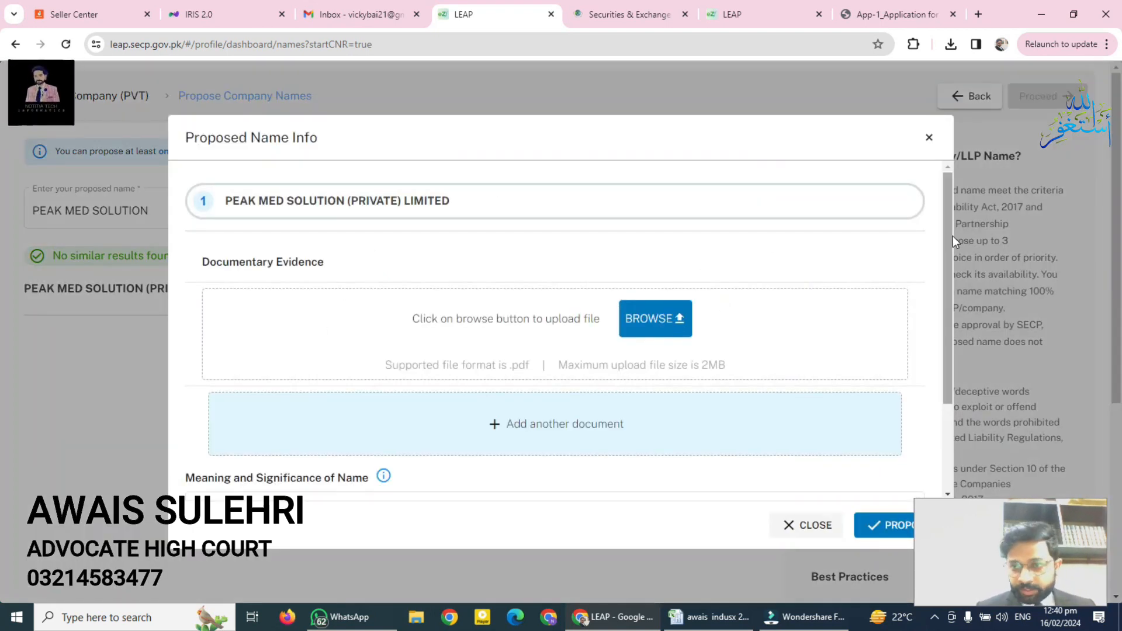
left_click_drag(949, 233, 949, 290)
left_click_drag(637, 182, 779, 278)
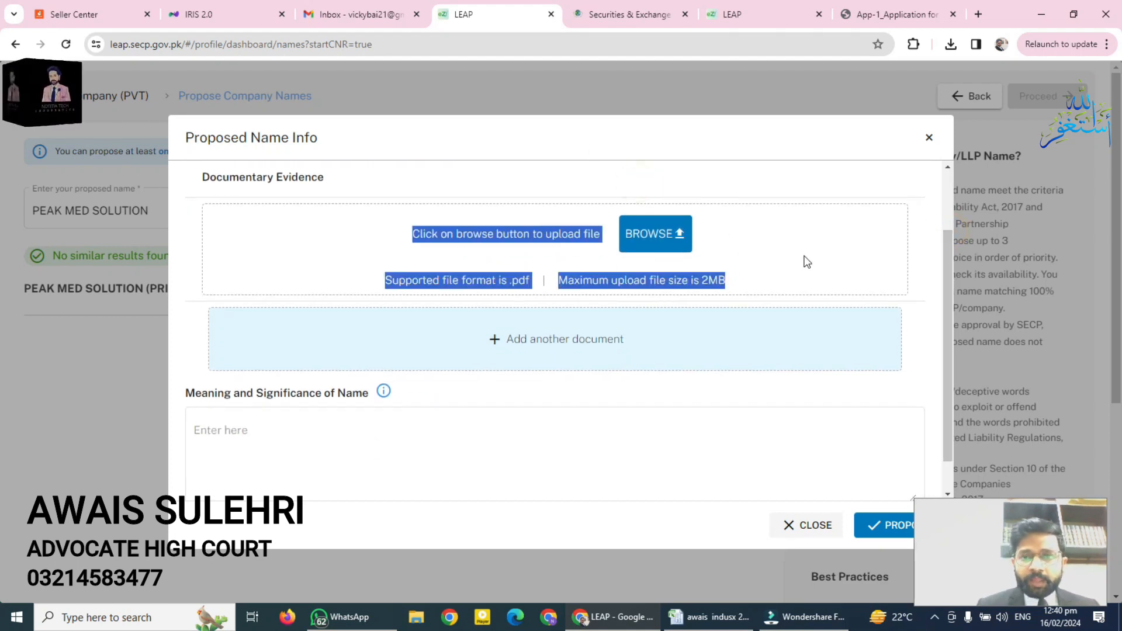
left_click(754, 171)
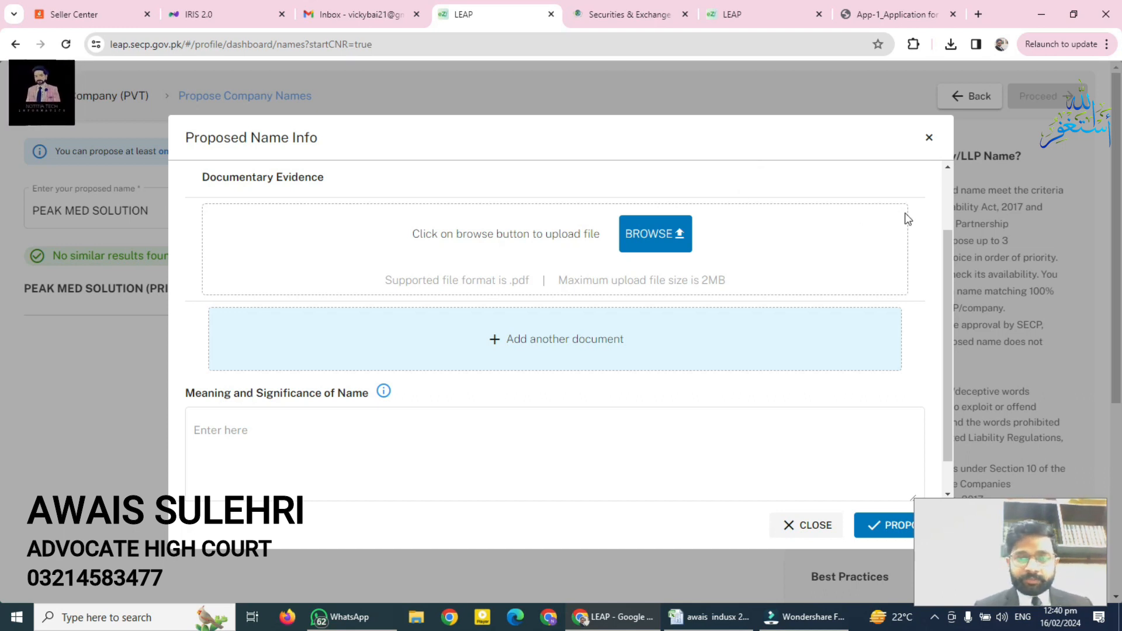
scroll(953, 268, "down", 1)
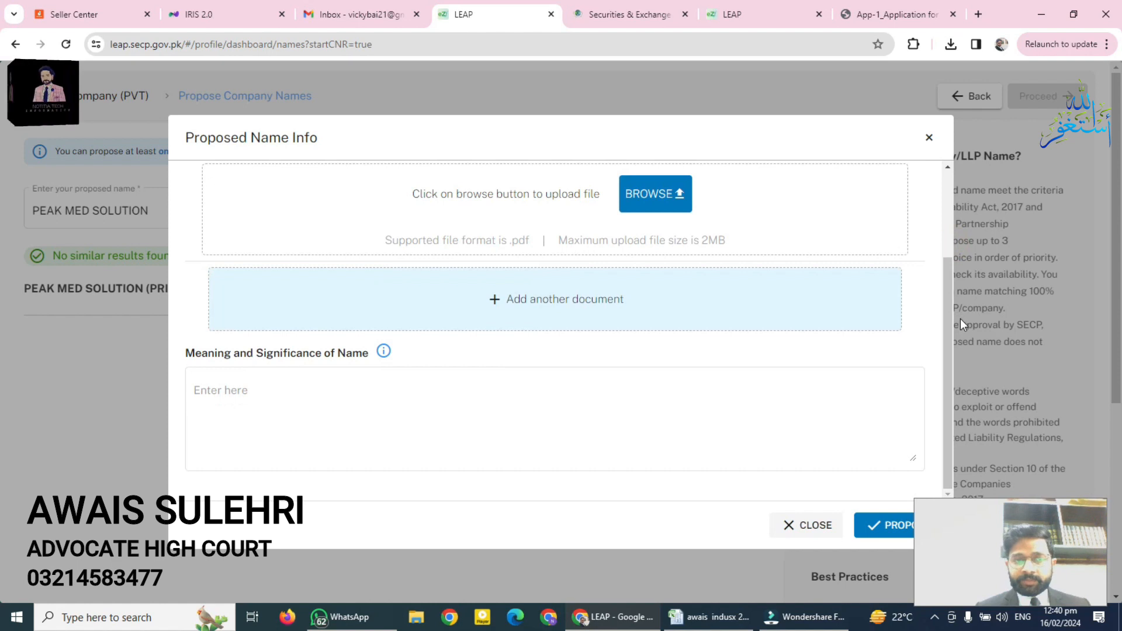
left_click(424, 451)
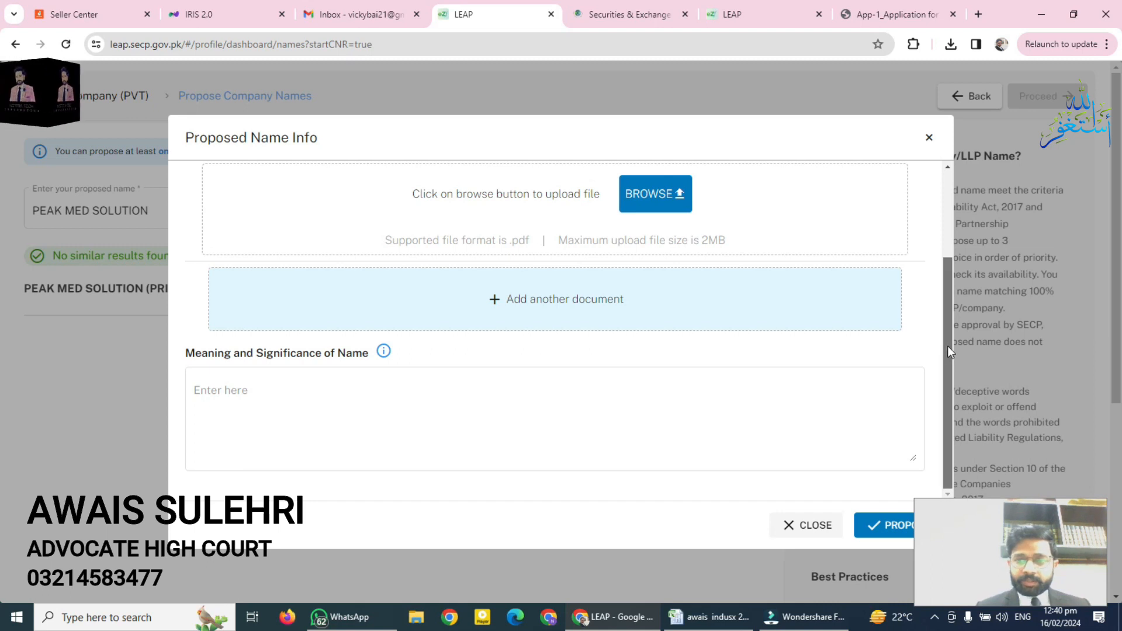
scroll(948, 348, "up", 3)
scroll(948, 362, "down", 1)
scroll(947, 374, "down", 1)
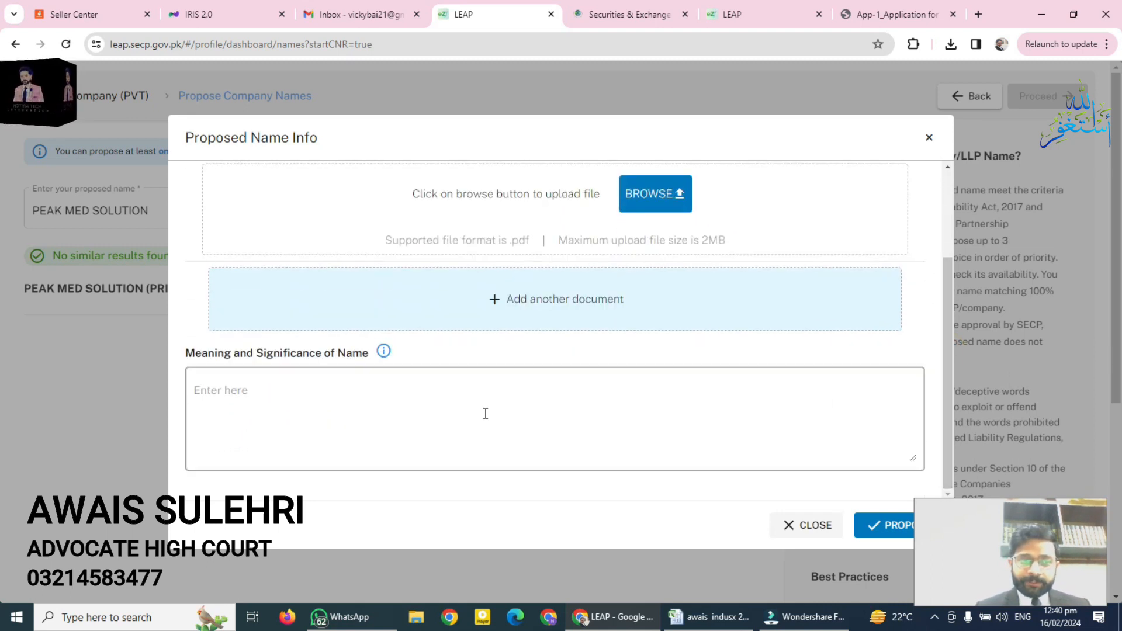
Give "IT based" as the meaning and significance of the name, and propose the name
left_click(360, 388)
type("it")
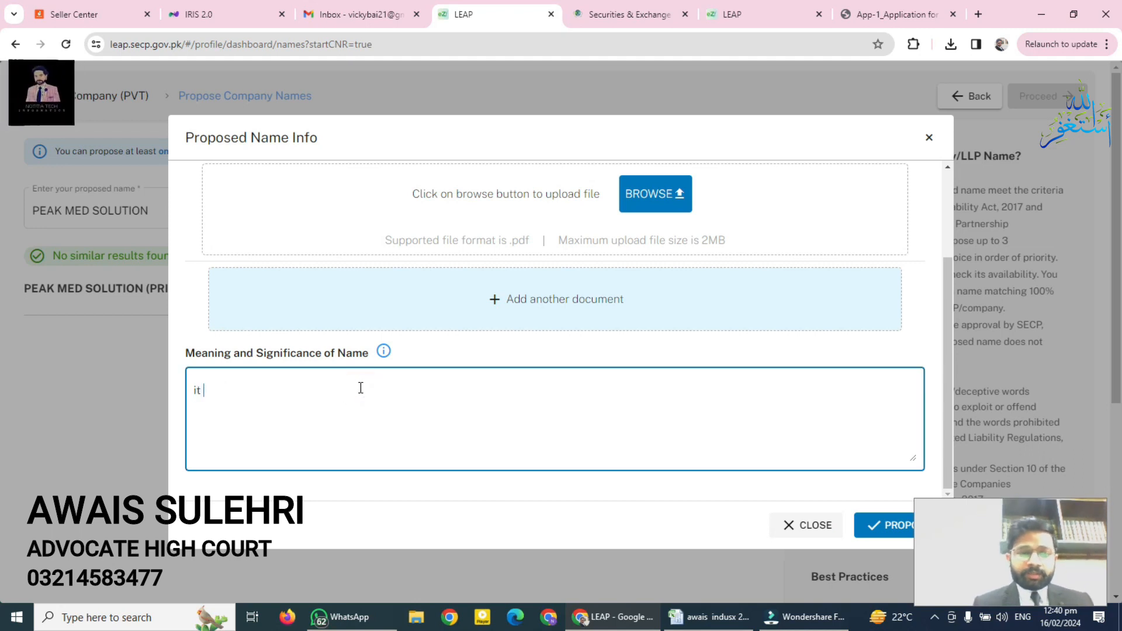
key("BackSpace")
type("IT based")
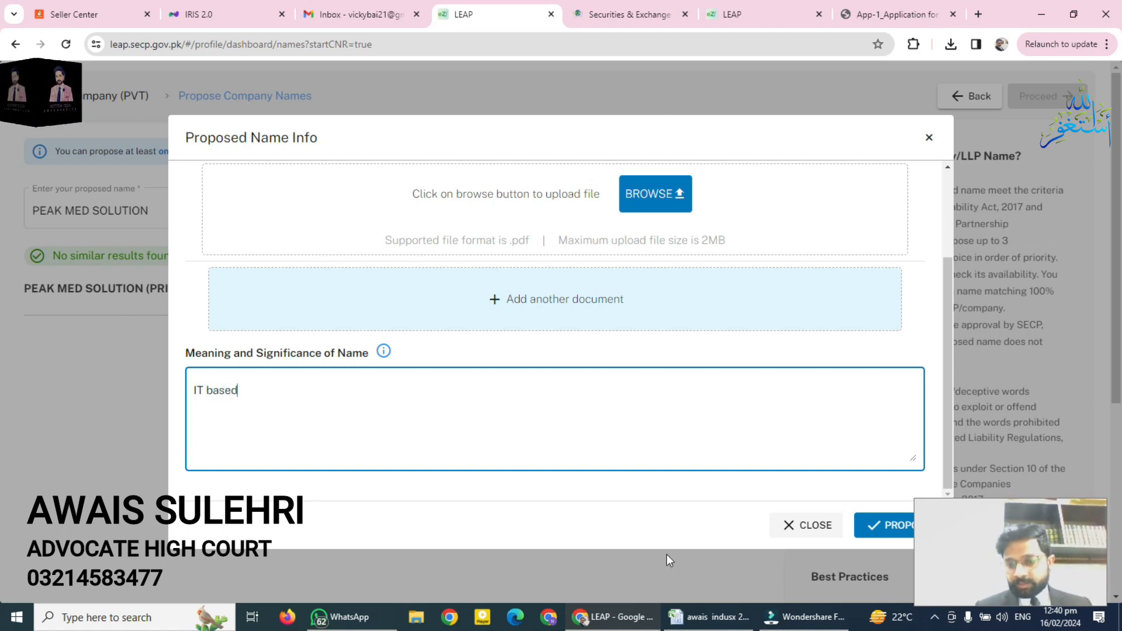
left_click(876, 527)
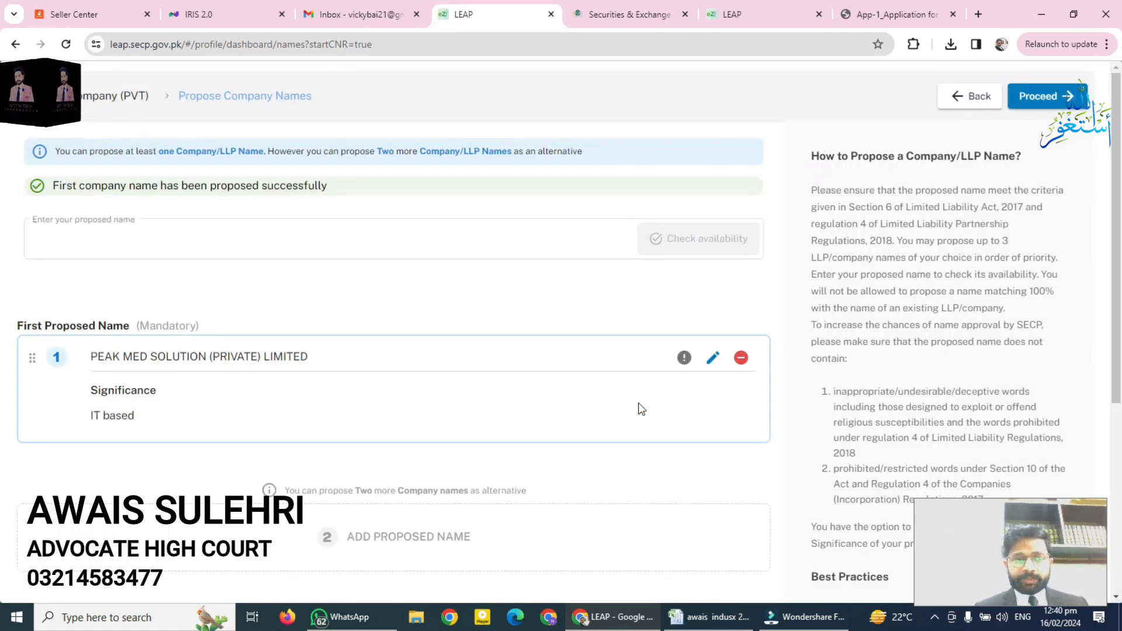
Proceed with the proposed name, then set the sector to Information Technology and the principal line of business to Information Technology - Allied (Other) and continue
left_click(1065, 101)
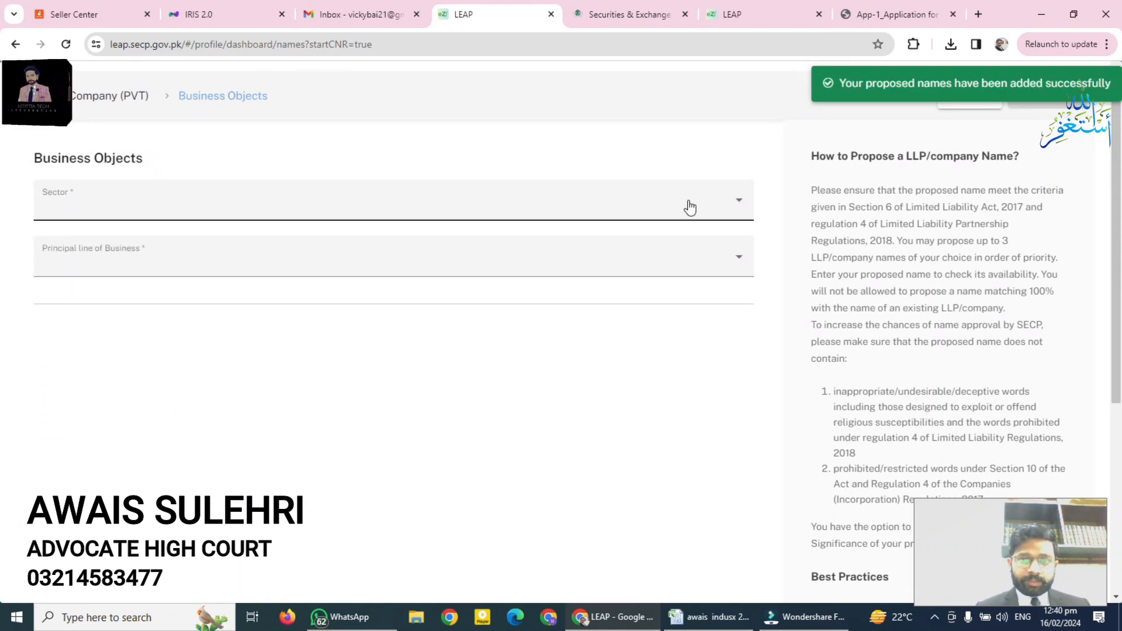
left_click(688, 205)
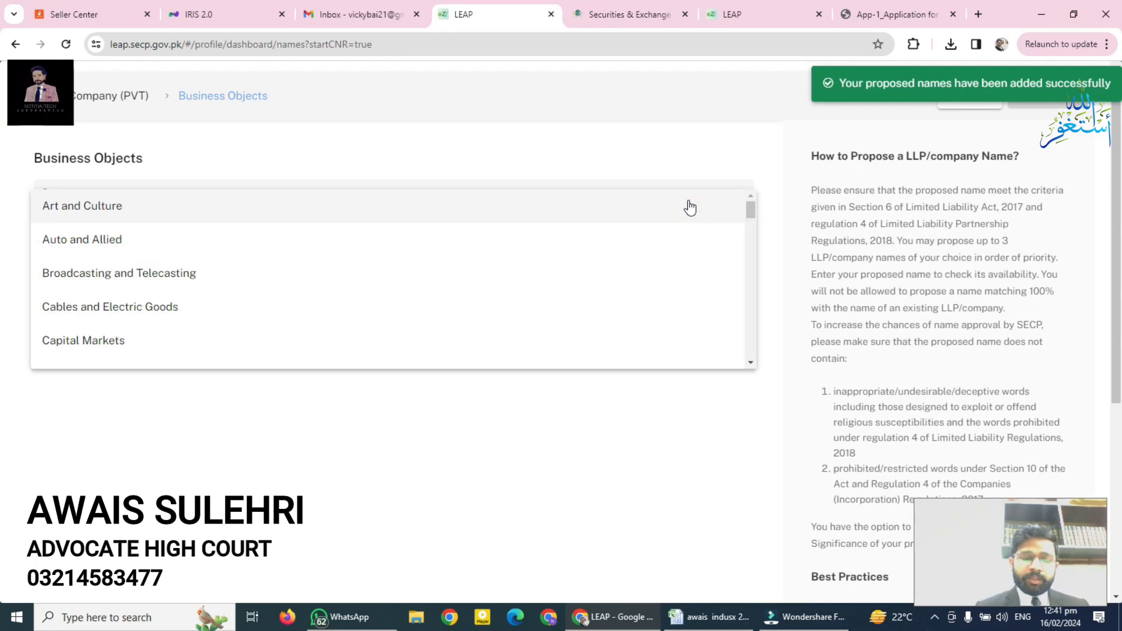
scroll(690, 208, "down", 5)
scroll(690, 207, "down", 1)
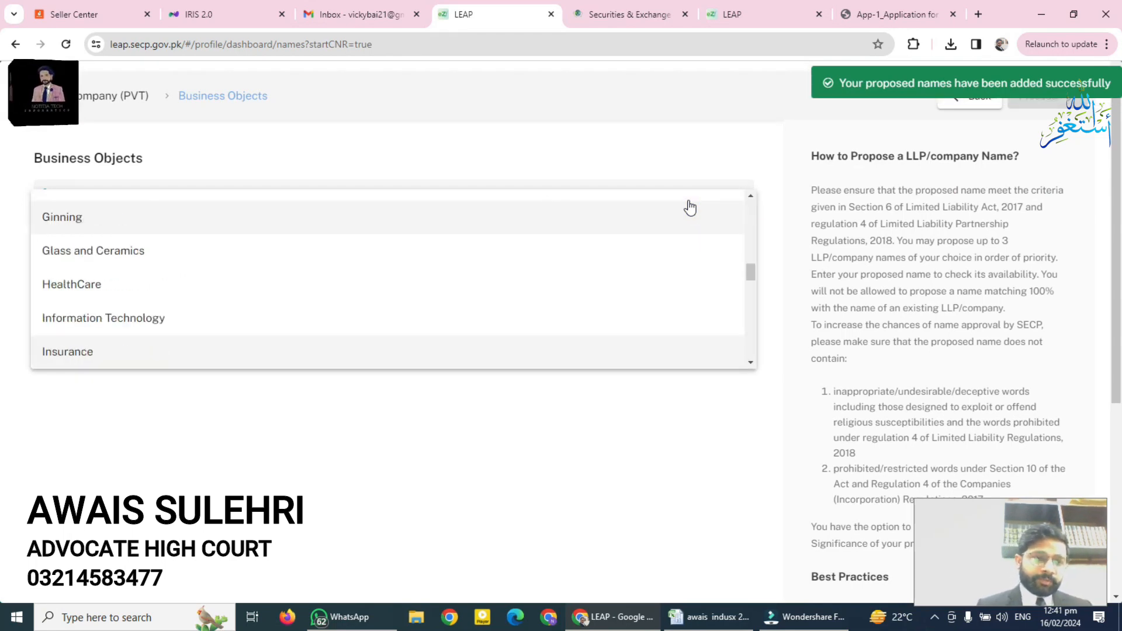
left_click(217, 326)
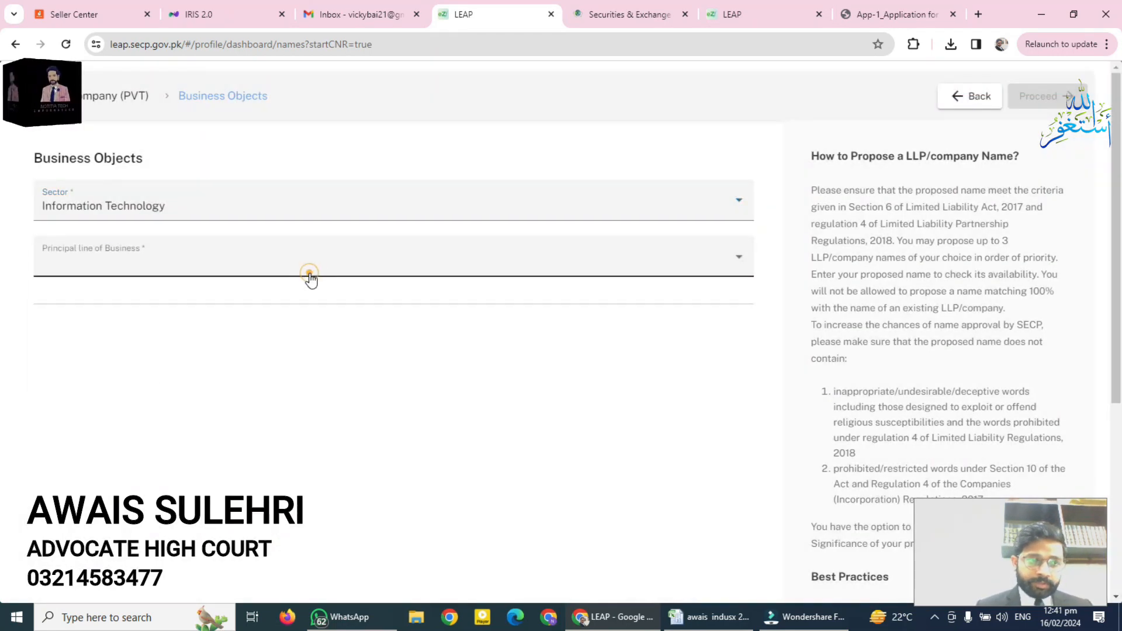
left_click(308, 274)
left_click(181, 363)
left_click_drag(1120, 185, 1117, 163)
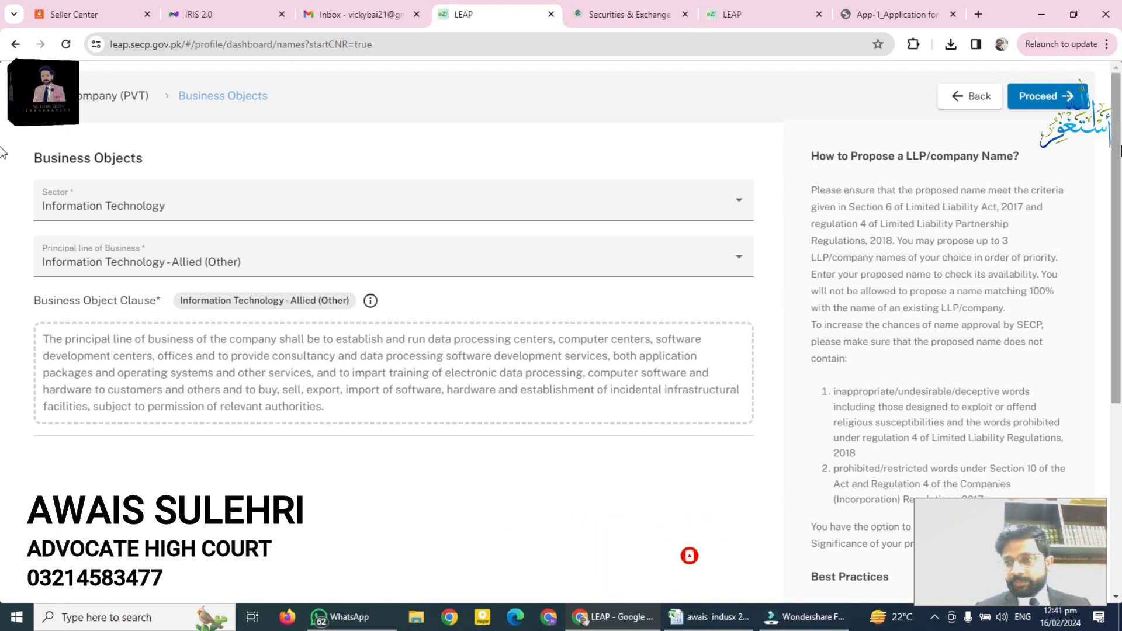
left_click(974, 108)
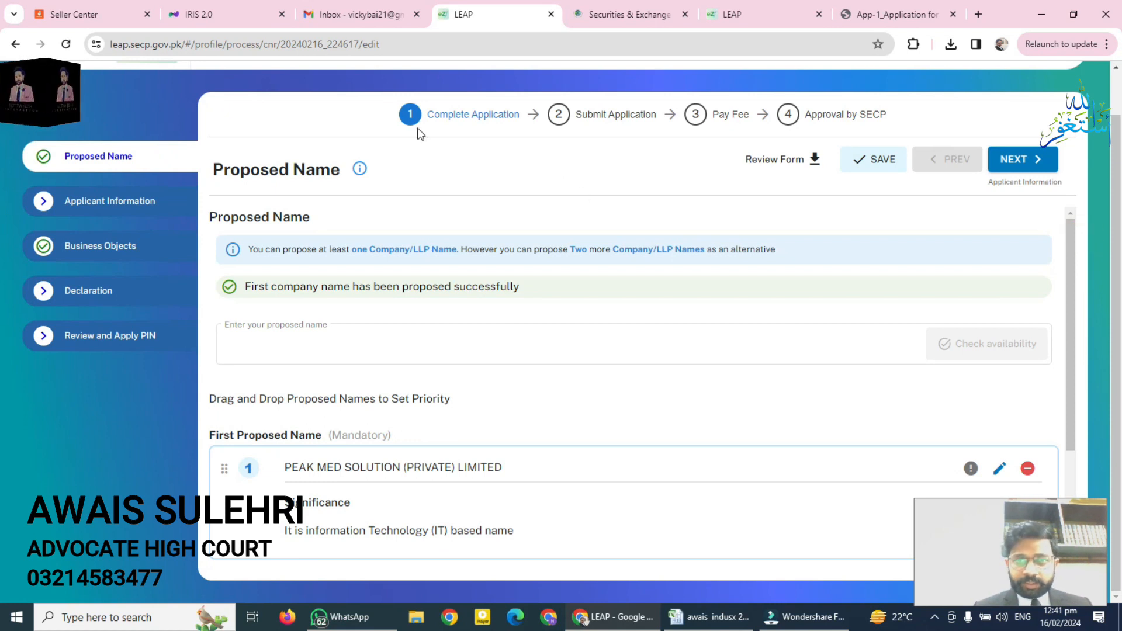
Review the application stages and the Proposed Name section, and move on to Applicant Information
left_click_drag(456, 116, 637, 118)
left_click(562, 144)
left_click(651, 130)
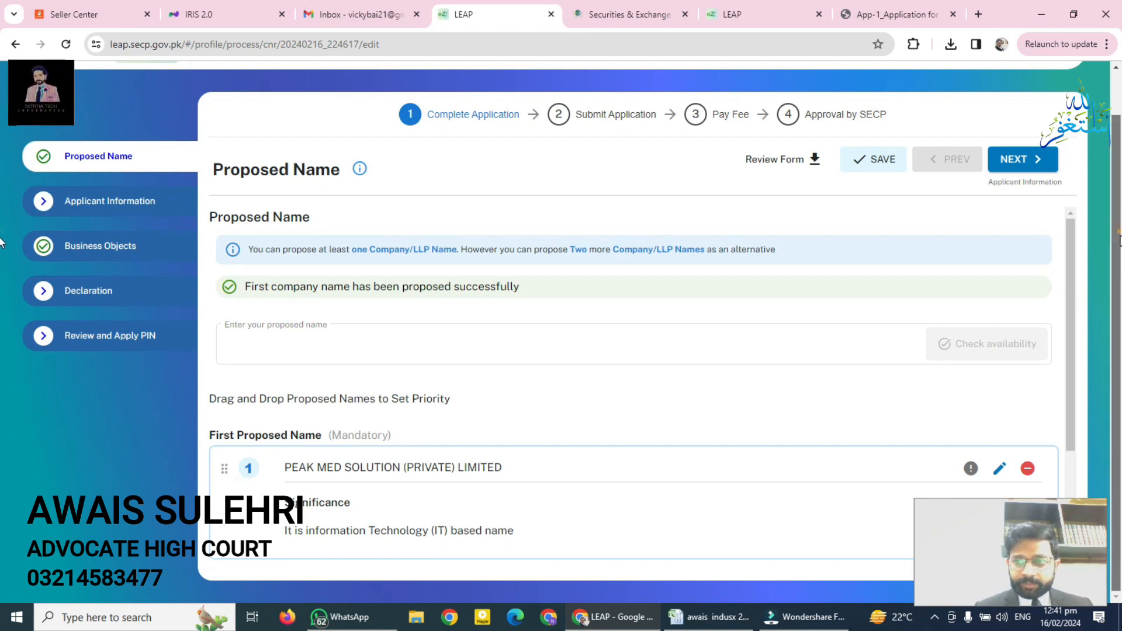
left_click_drag(1067, 288, 1083, 402)
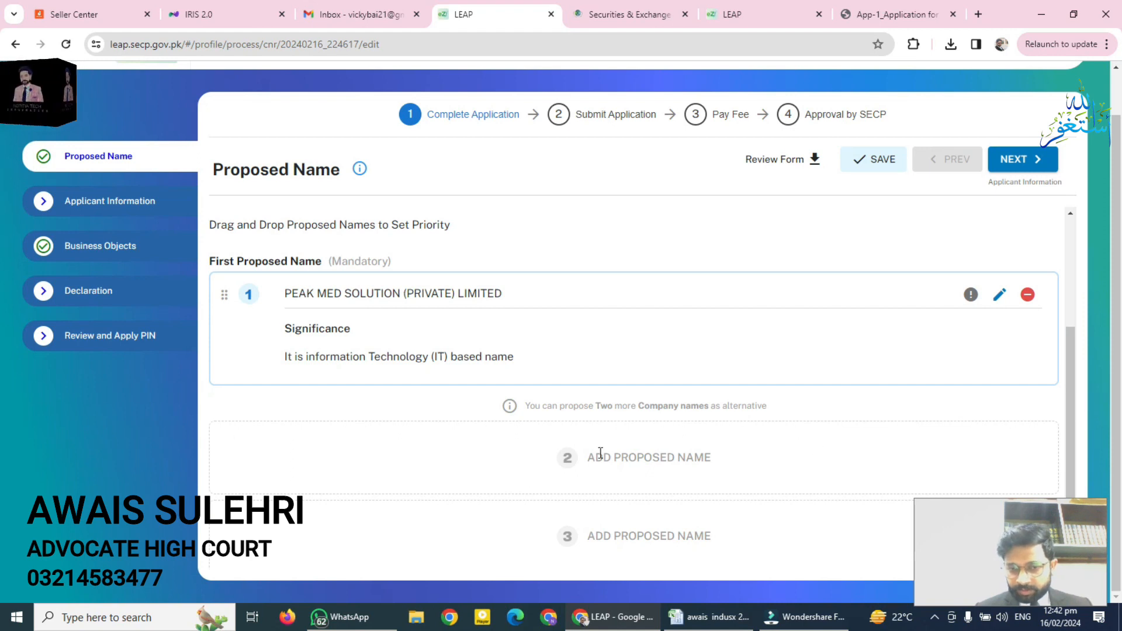
left_click_drag(1069, 364, 1075, 250)
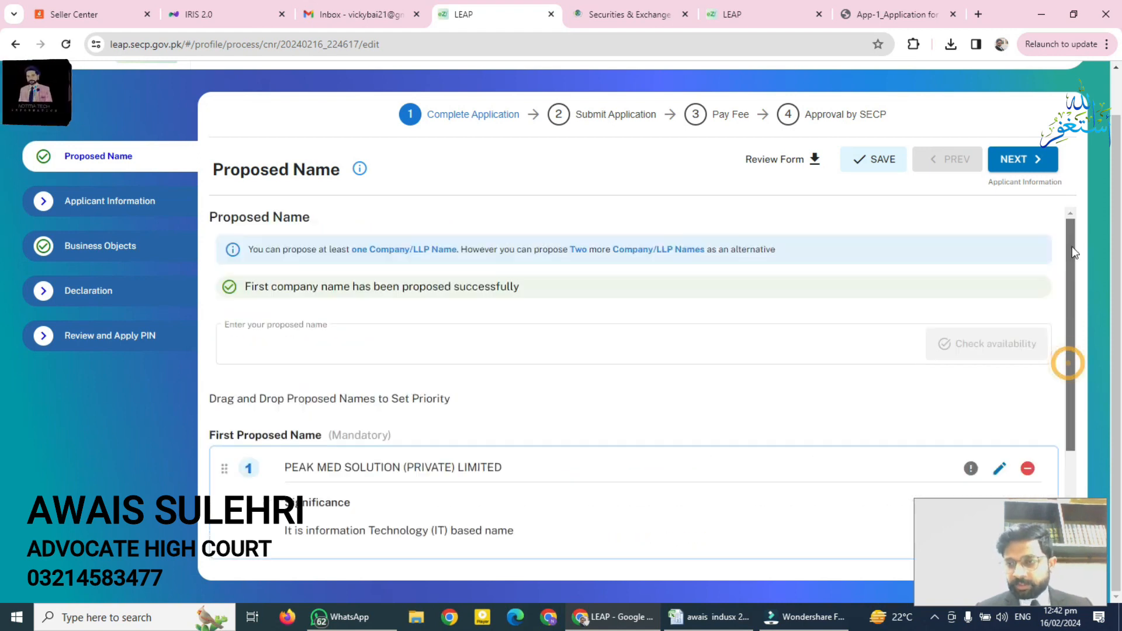
left_click_drag(1118, 289, 1117, 243)
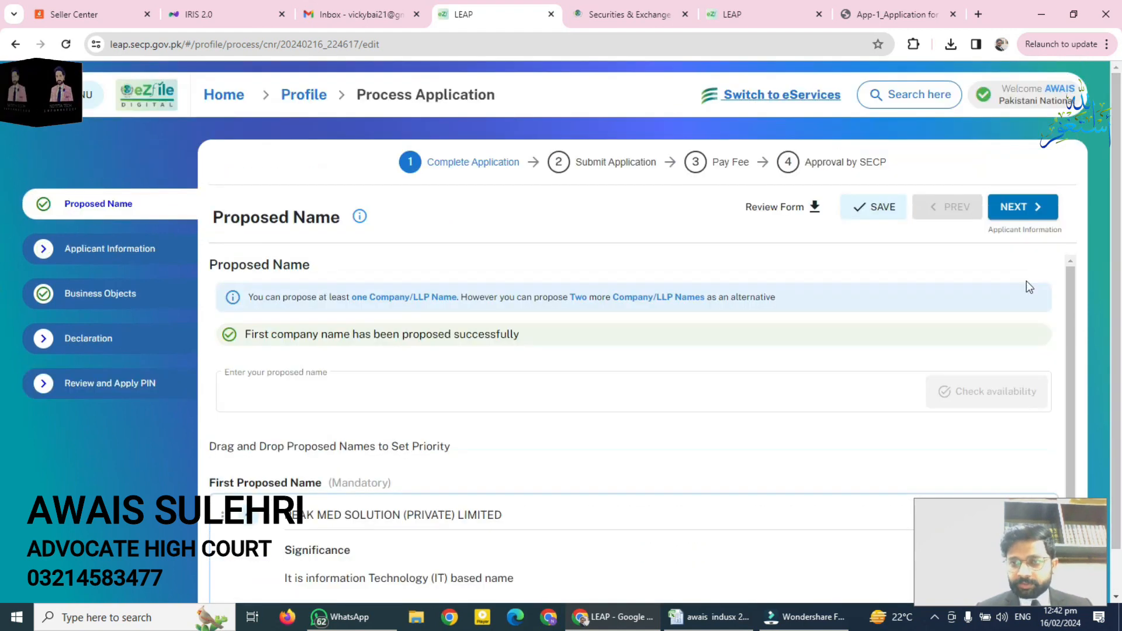
left_click(1023, 198)
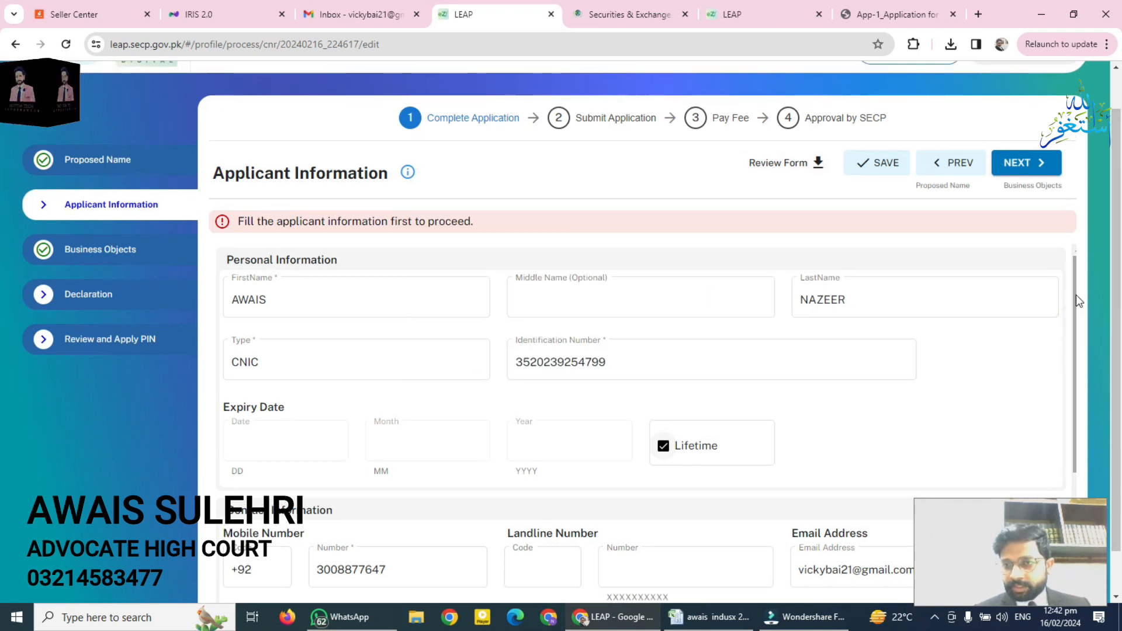
Open the review form PDF of the company name reservation application, look through it and return to the online application
left_click(776, 168)
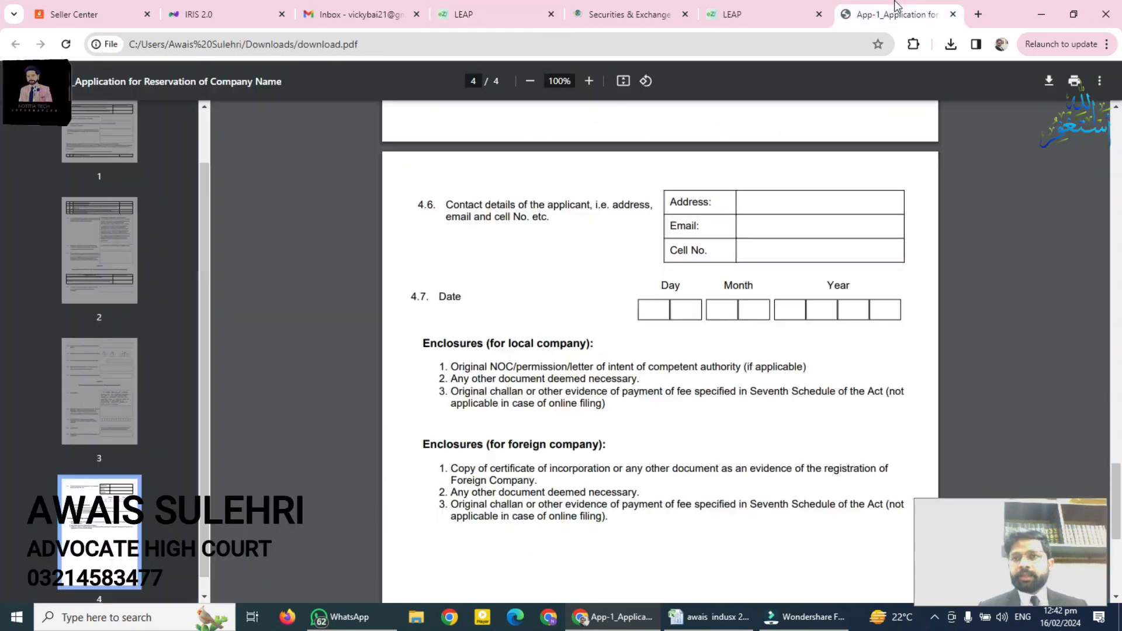
left_click_drag(1117, 488, 1120, 402)
left_click(533, 15)
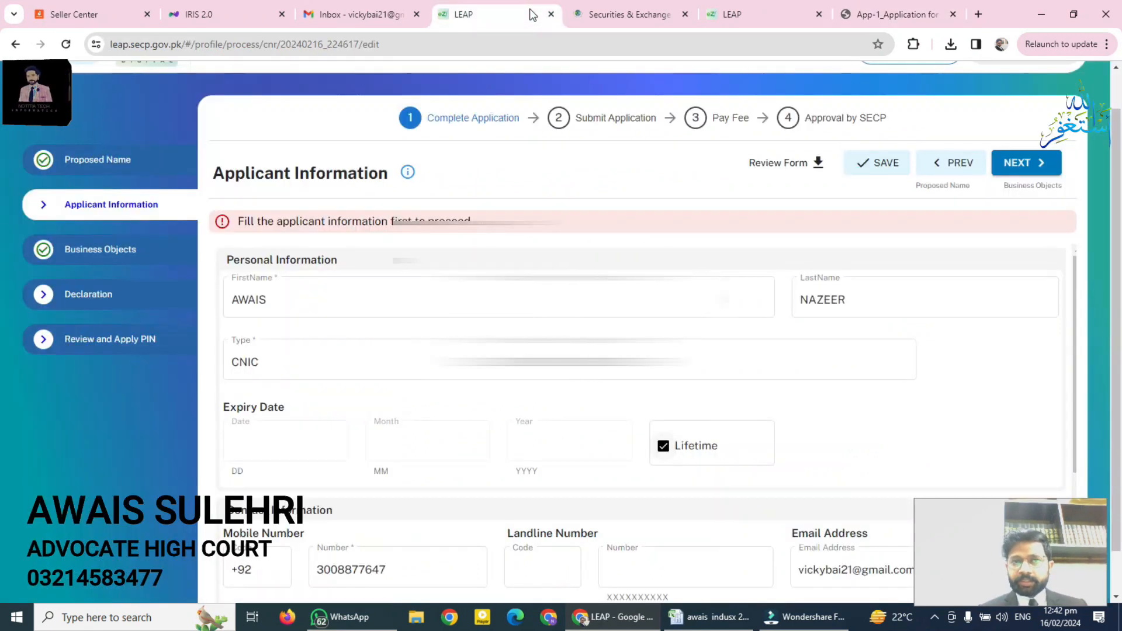
Examine the personal, expiry date, contact and postal address fields of the Applicant Information section
left_click_drag(1118, 295, 1121, 240)
left_click_drag(1121, 285, 1121, 353)
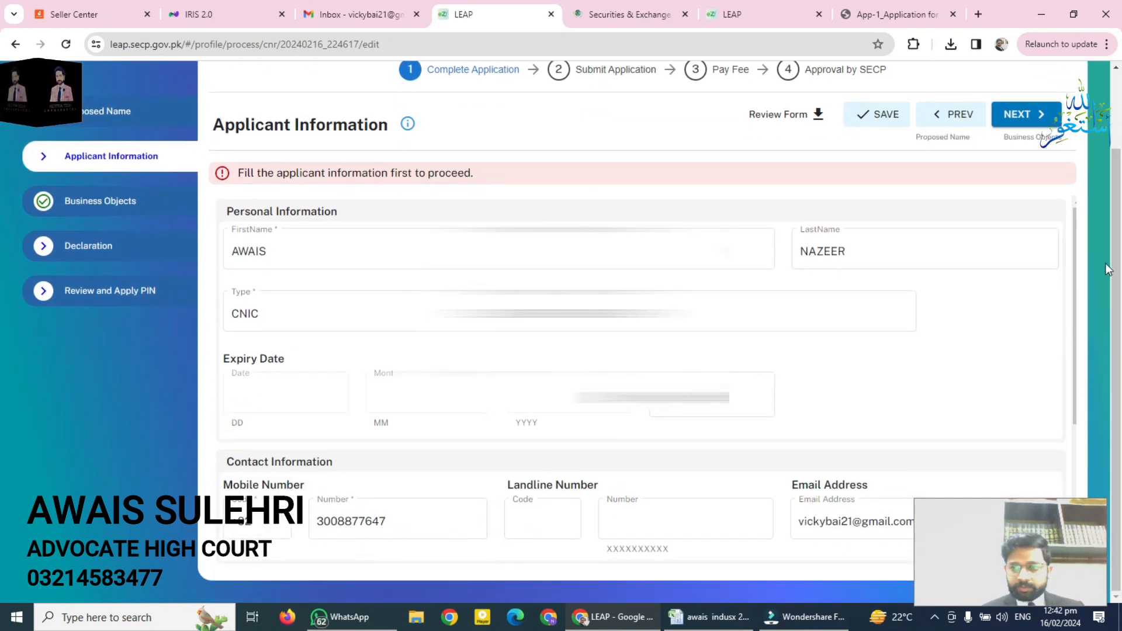
left_click_drag(1075, 254, 1078, 288)
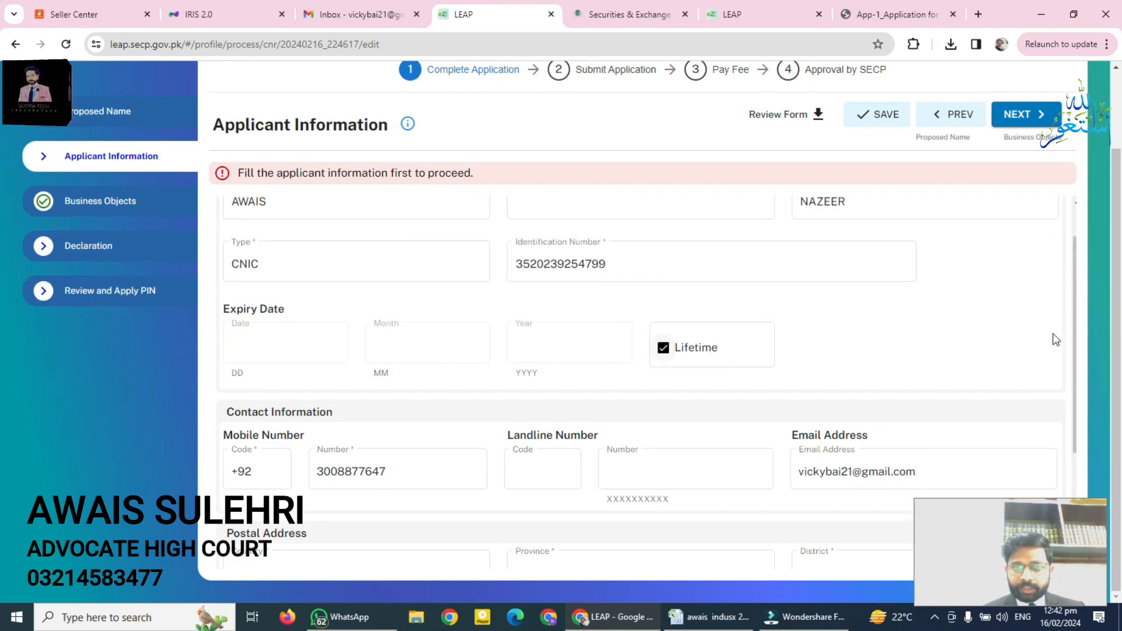
scroll(1075, 402, "down", 2)
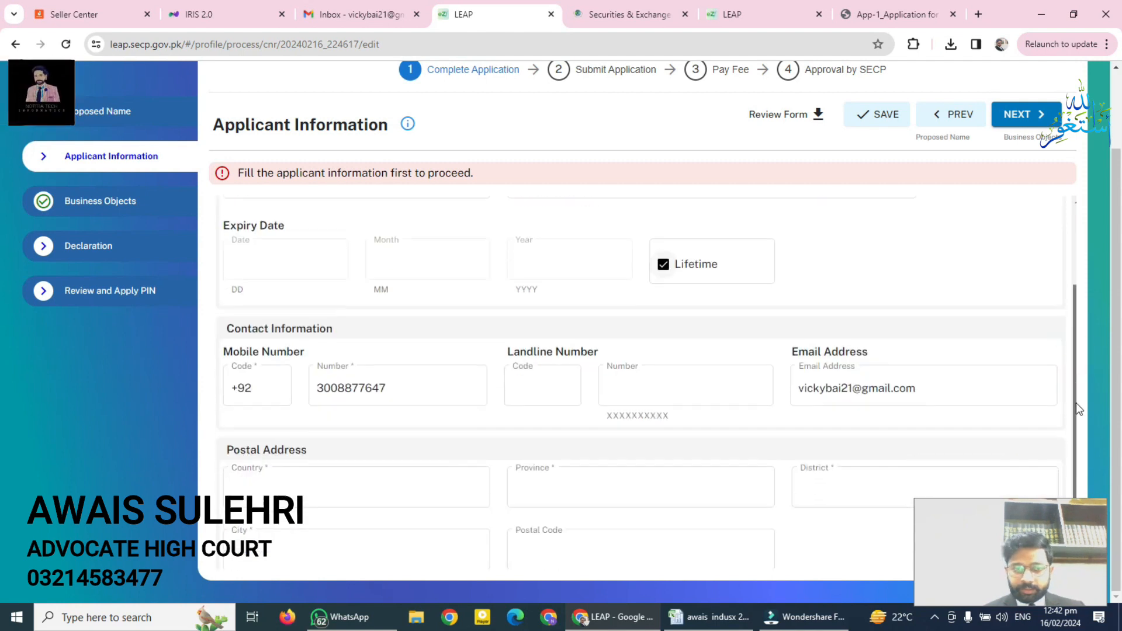
scroll(1082, 450, "down", 2)
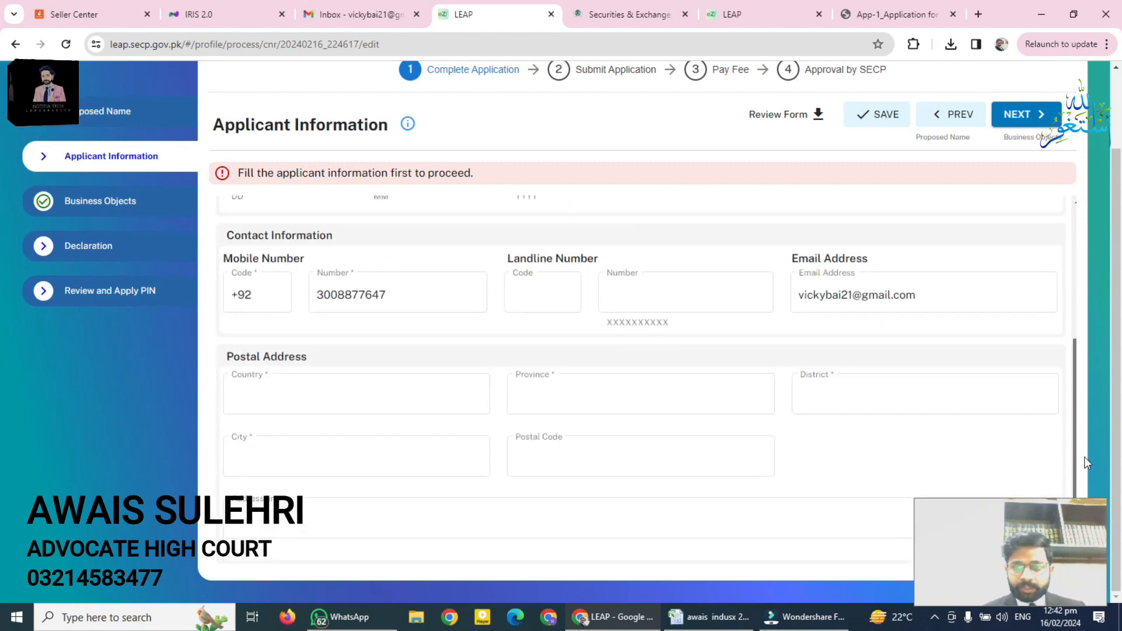
left_click(383, 409)
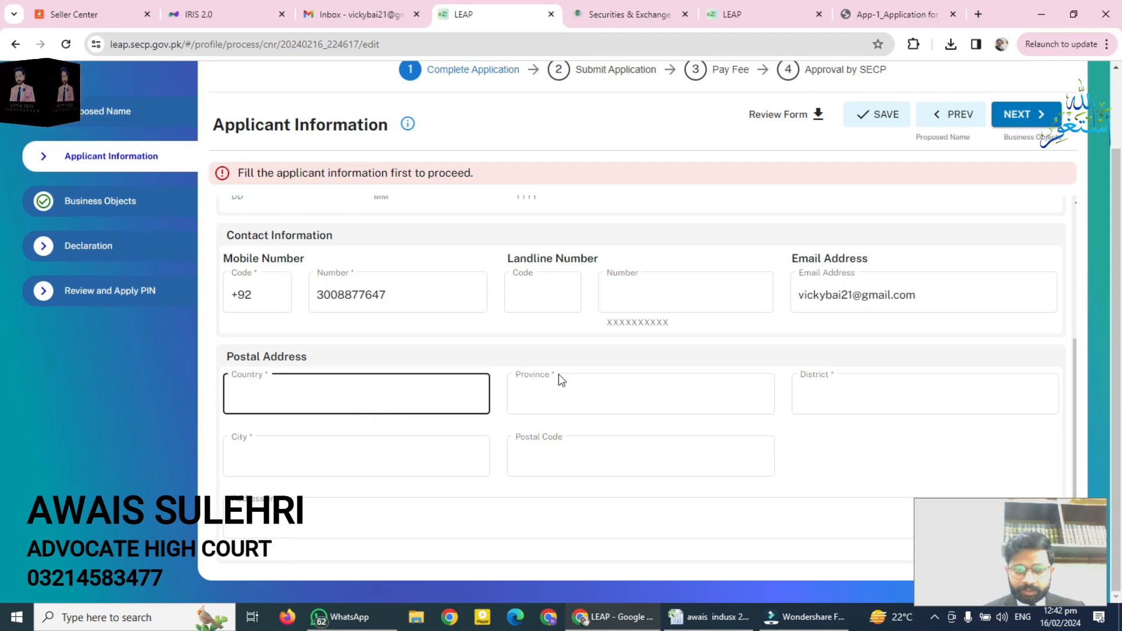
left_click(1073, 331)
scroll(1072, 331, "up", 5)
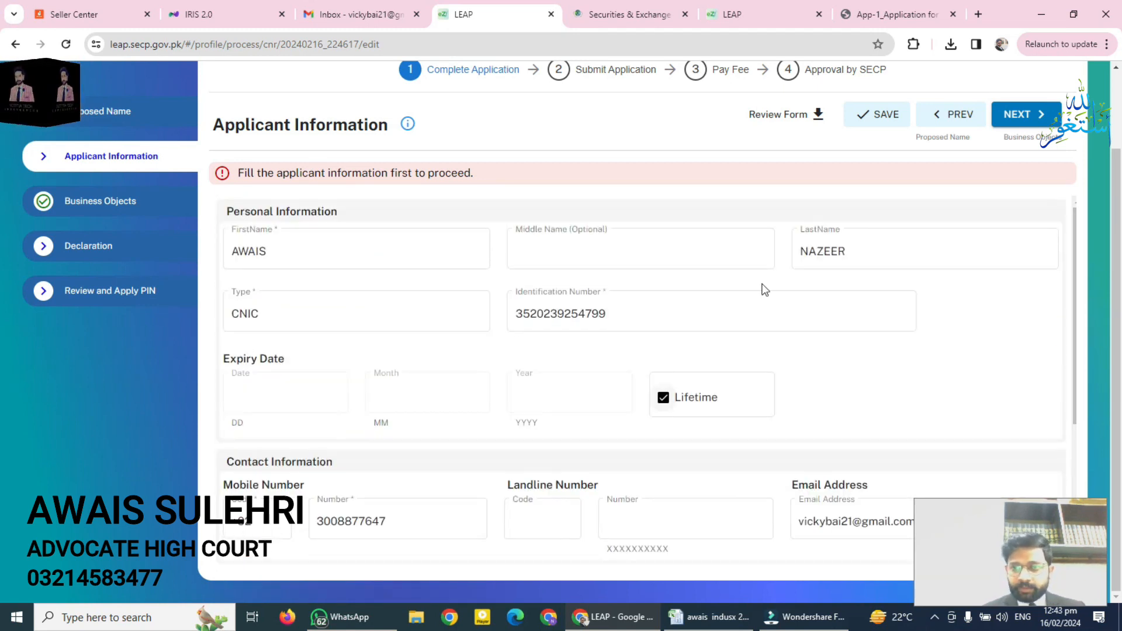
left_click(292, 383)
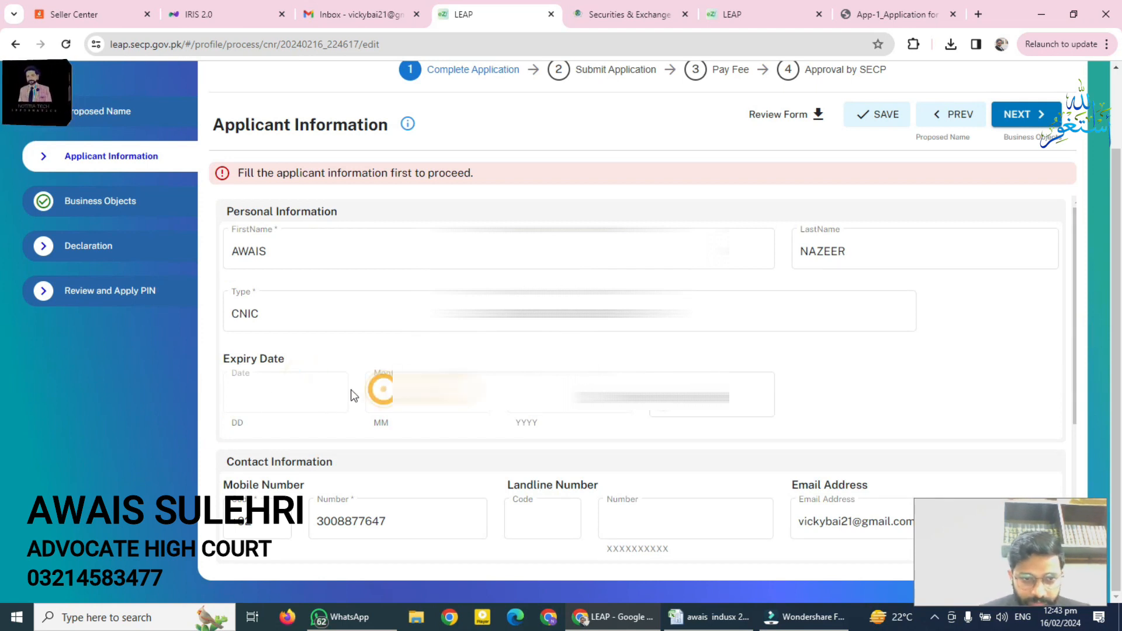
left_click(1074, 269)
mouse_move(1075, 307)
left_mouse_down()
mouse_move(1079, 381)
mouse_move(1071, 308)
left_mouse_up()
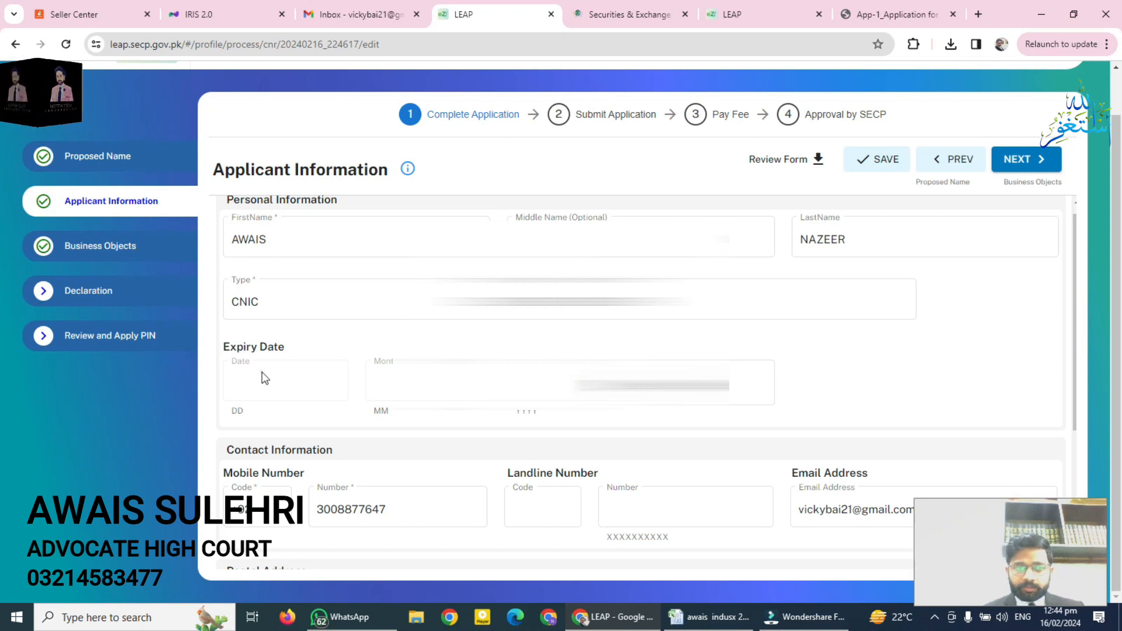
Check the completed applicant contact and postal address details, then proceed to Business Objects and save the application
left_click_drag(1073, 279, 1075, 452)
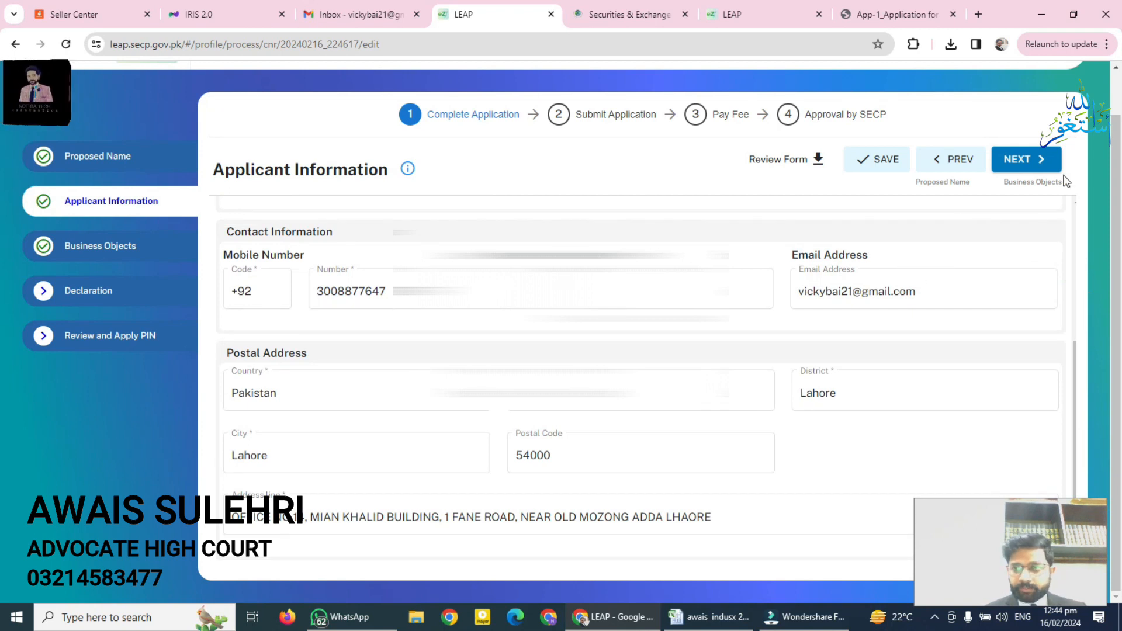
left_click(1037, 167)
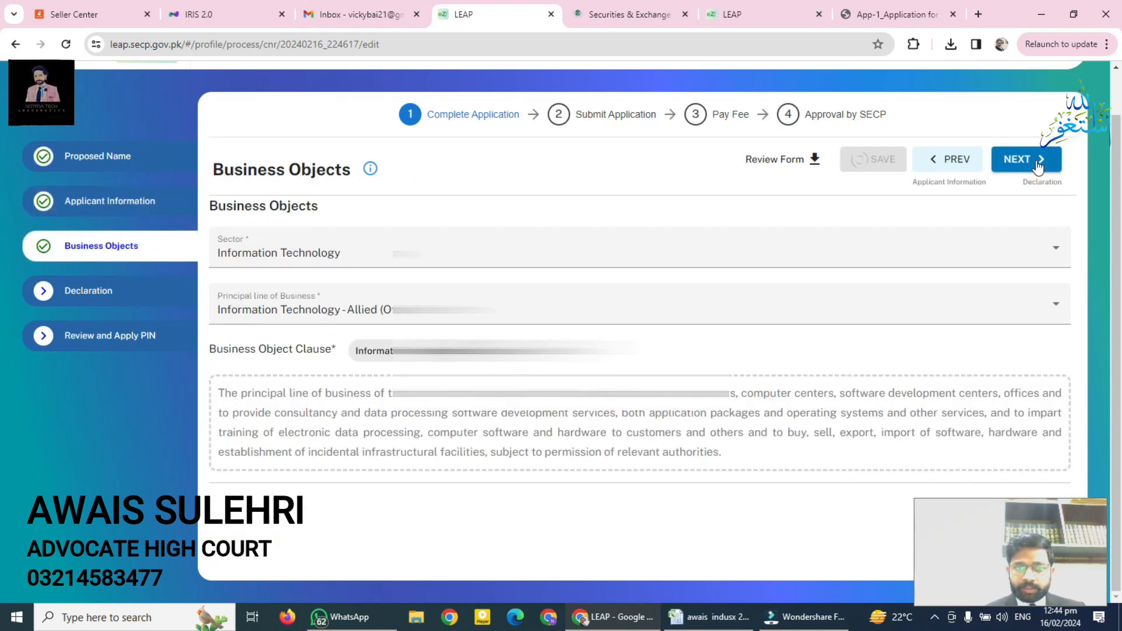
left_click(875, 166)
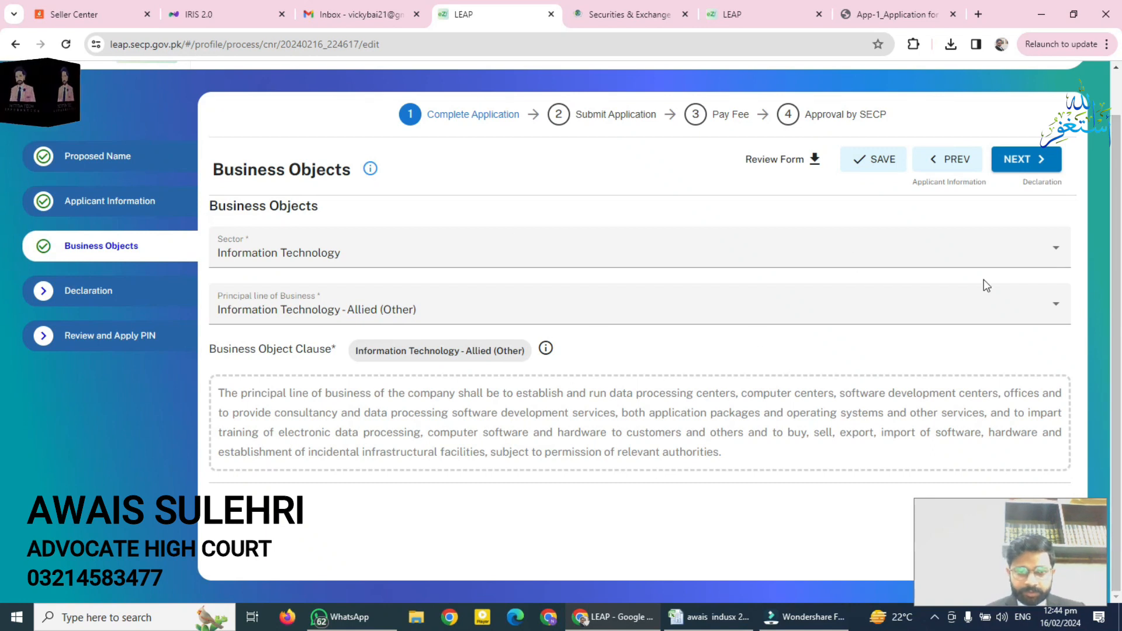
Proceed to the Declaration section and set the declarant's profession/designation to Proposed Subscriber
left_click(1033, 167)
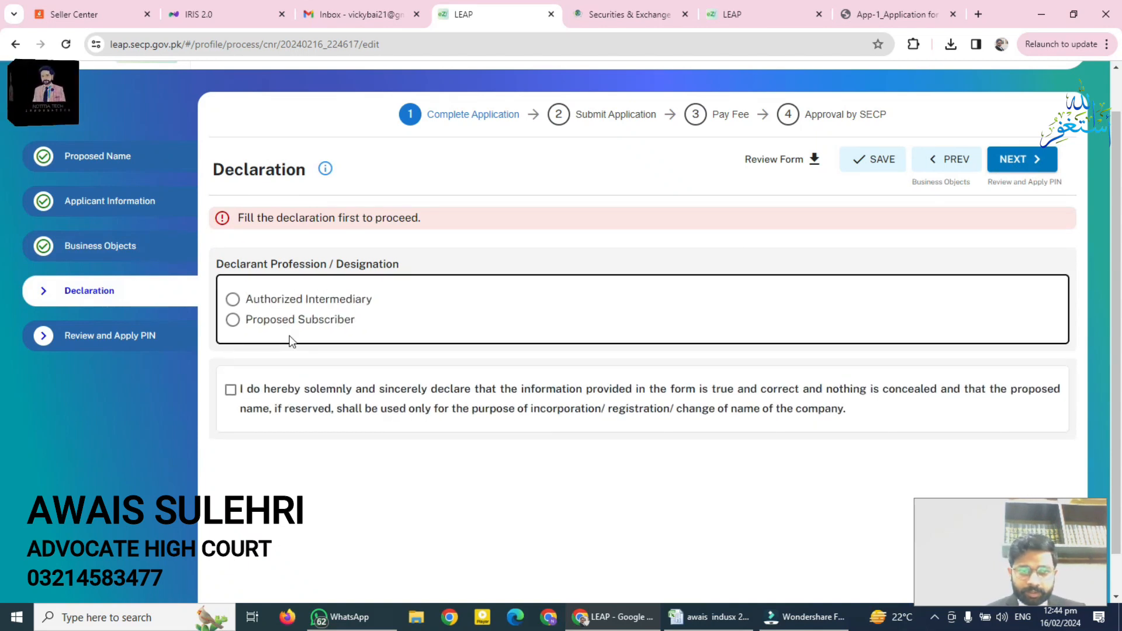
left_click(233, 299)
left_click(233, 299)
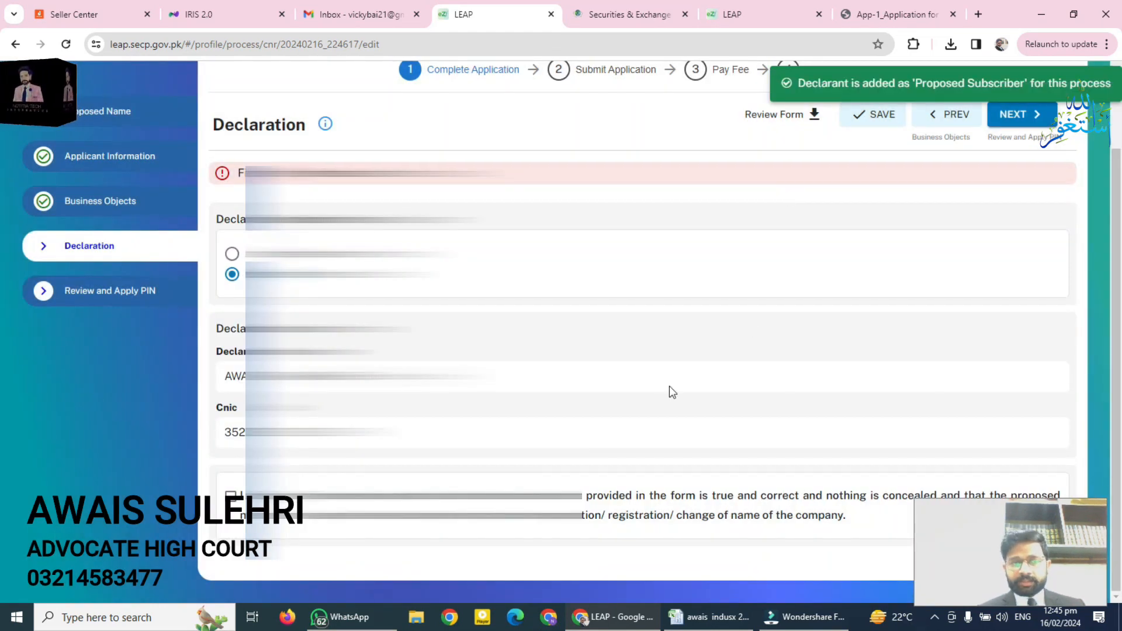
Accept the declaration that the information provided is true and correct, and proceed to Review and Apply PIN
left_click(232, 498)
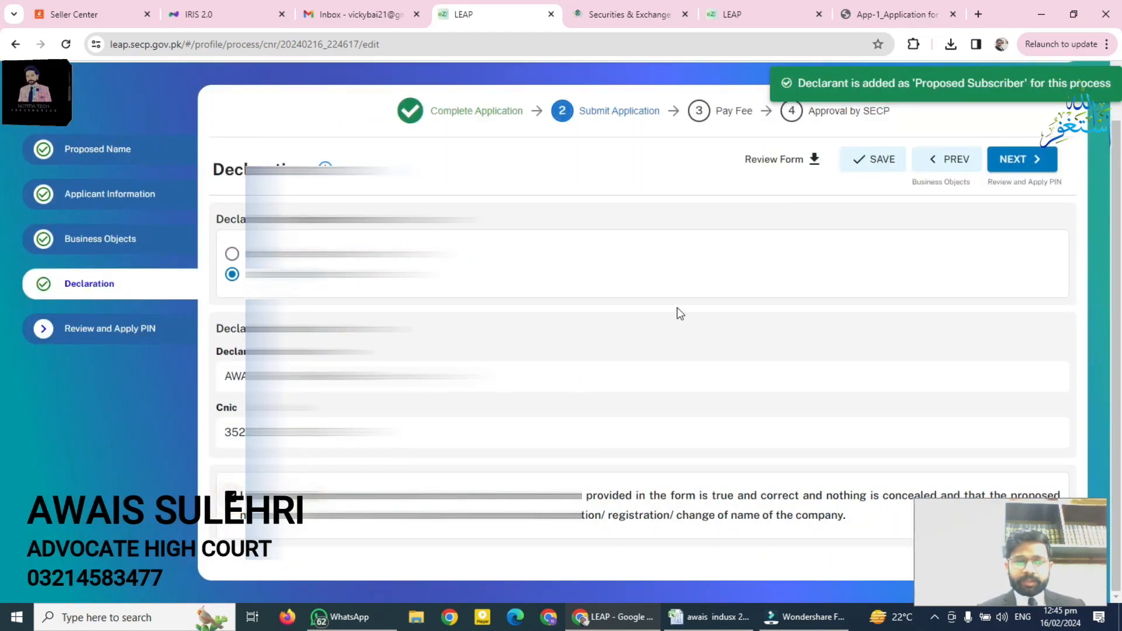
left_click(1033, 164)
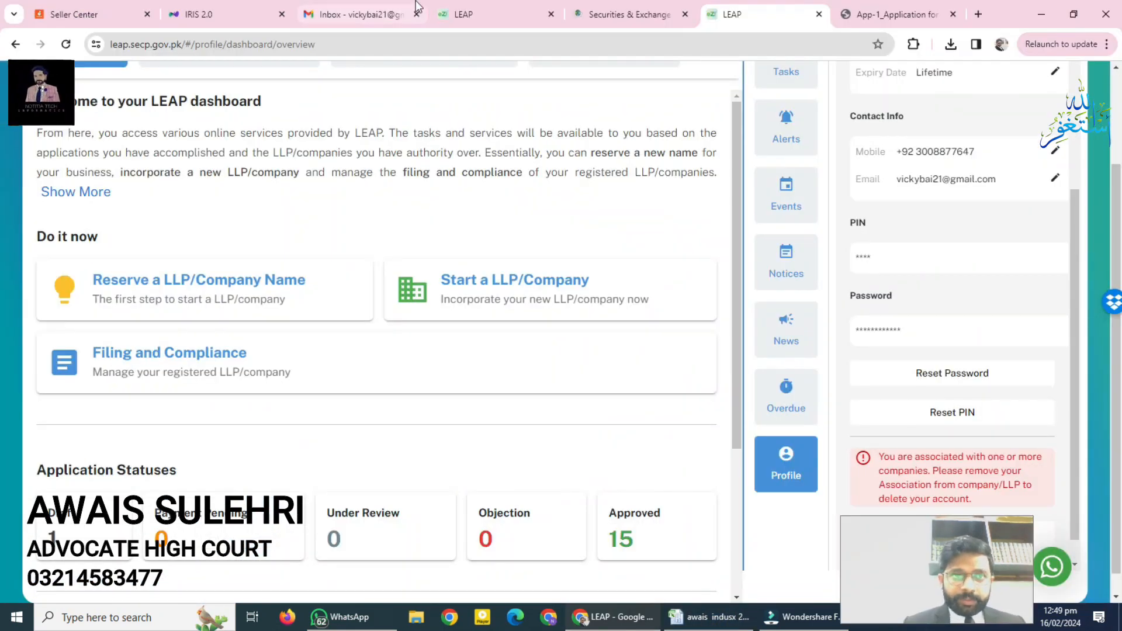
Return to the application's Review and Apply PIN section, correct the digital PIN and apply it to sign the application
left_click(468, 13)
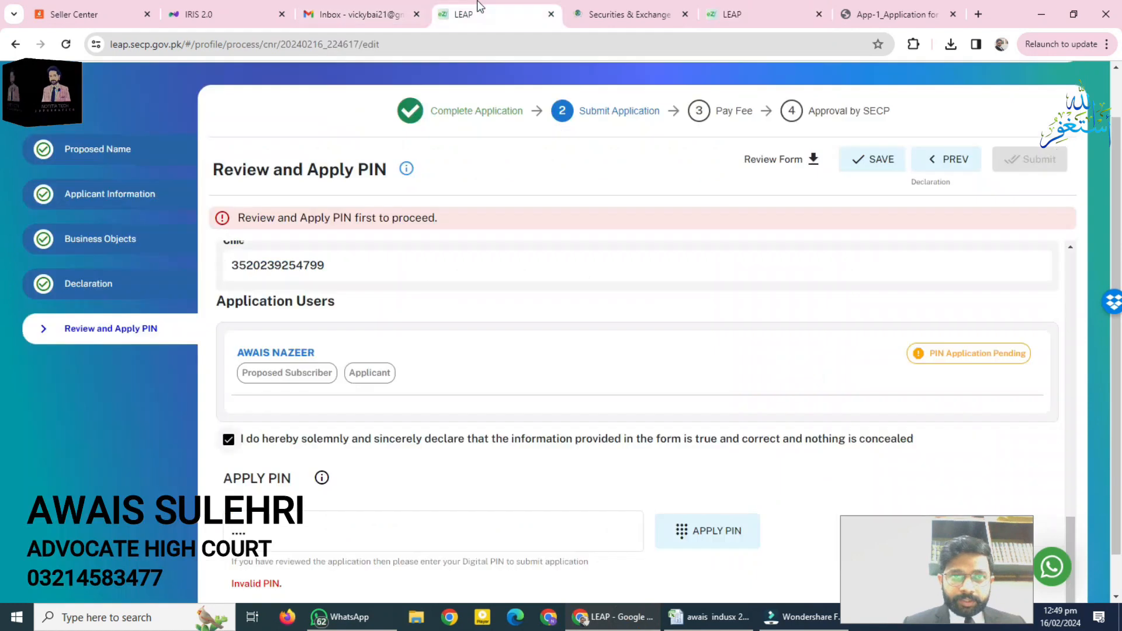
left_click(459, 540)
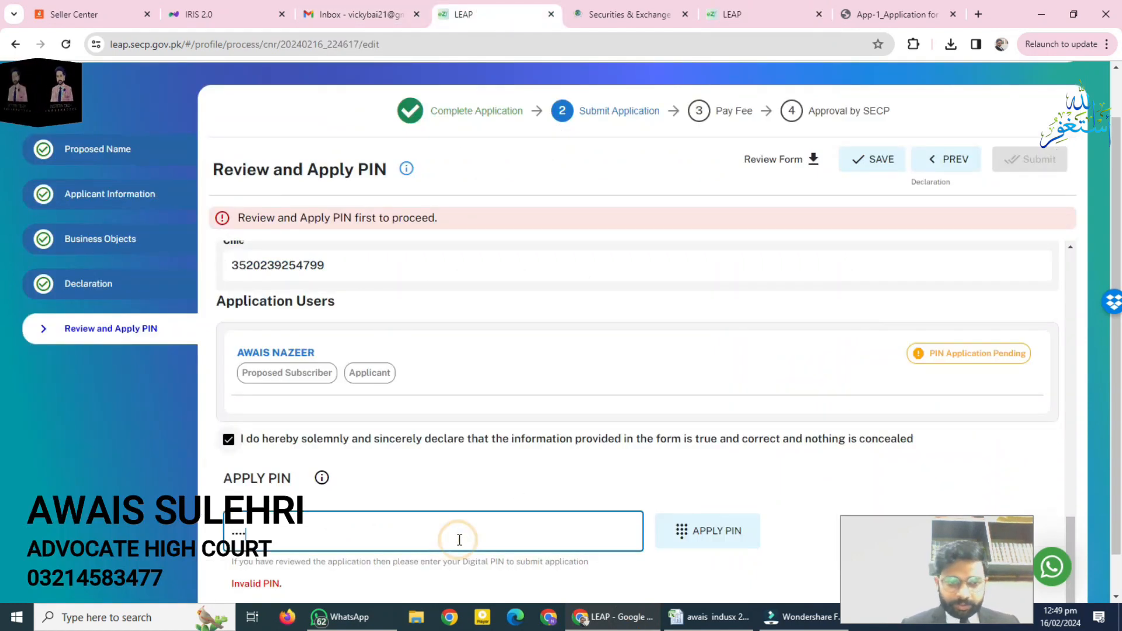
key("BackSpace")
key("BackSpace")
type("••")
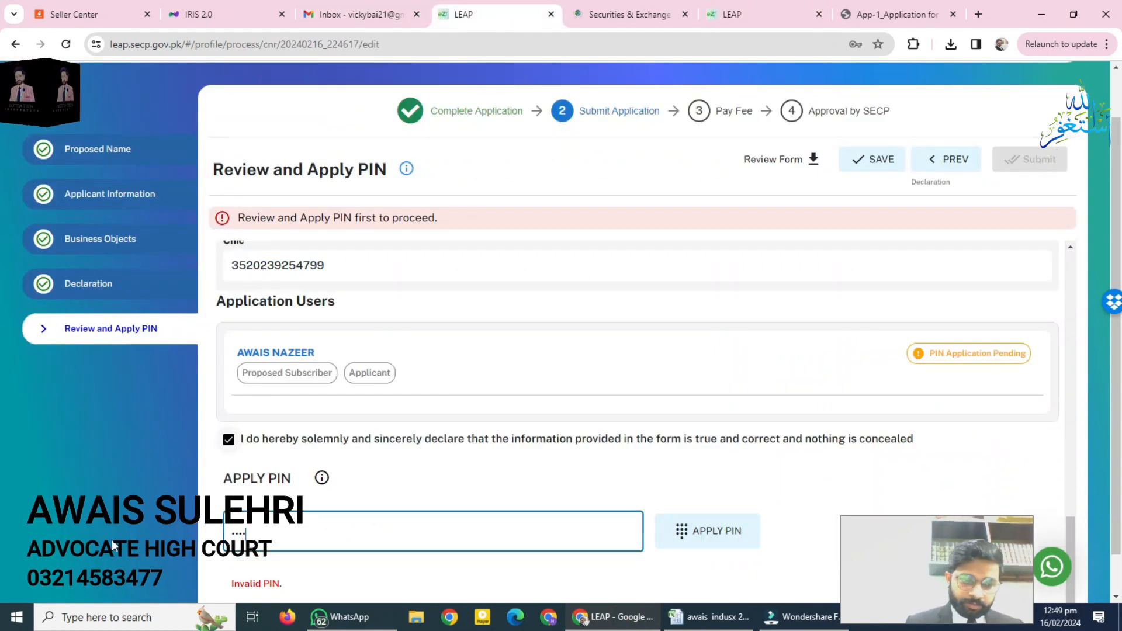
left_click(717, 531)
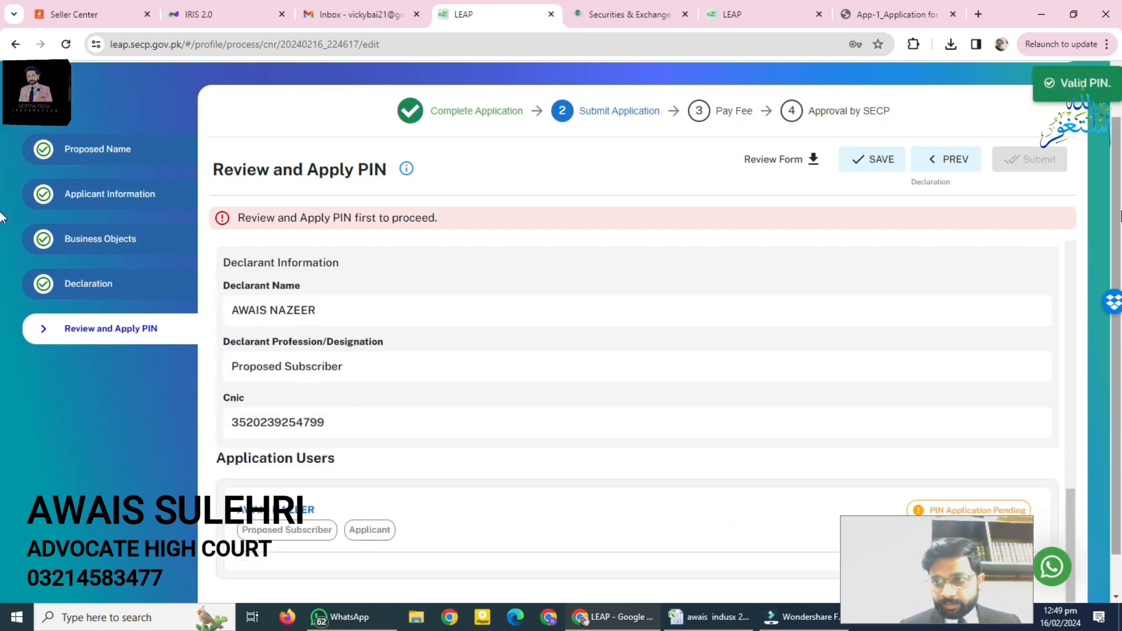
Submit the signed company name reservation application and proceed to its fee payment
scroll(3, 350, "down", 1)
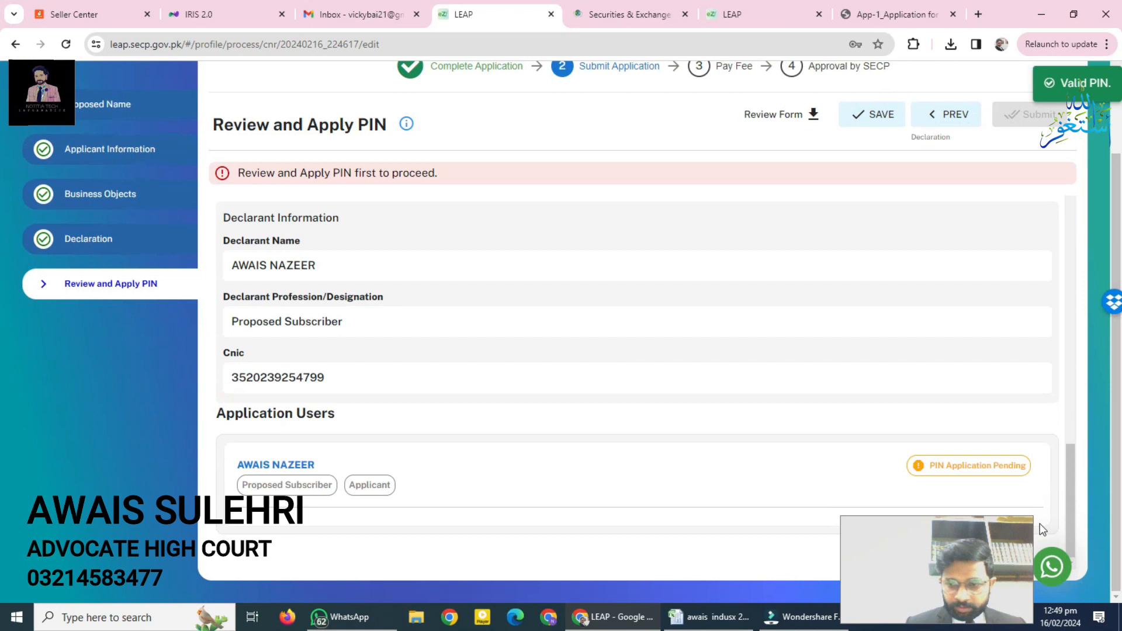
left_click_drag(981, 543, 858, 538)
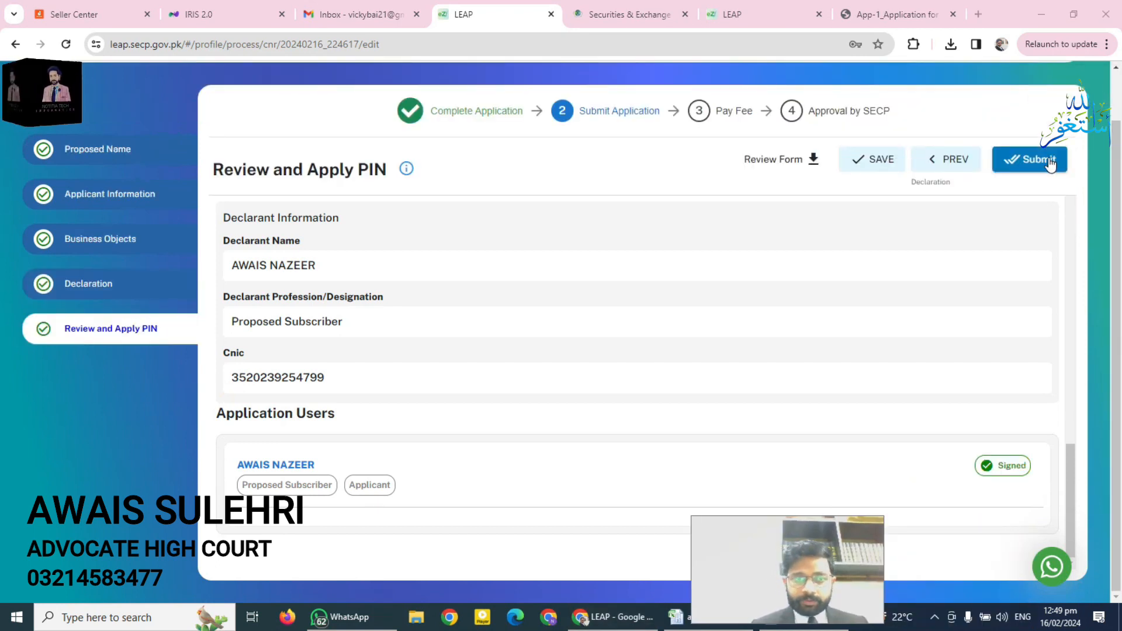
left_click(1051, 165)
left_click_drag(1120, 239, 1120, 306)
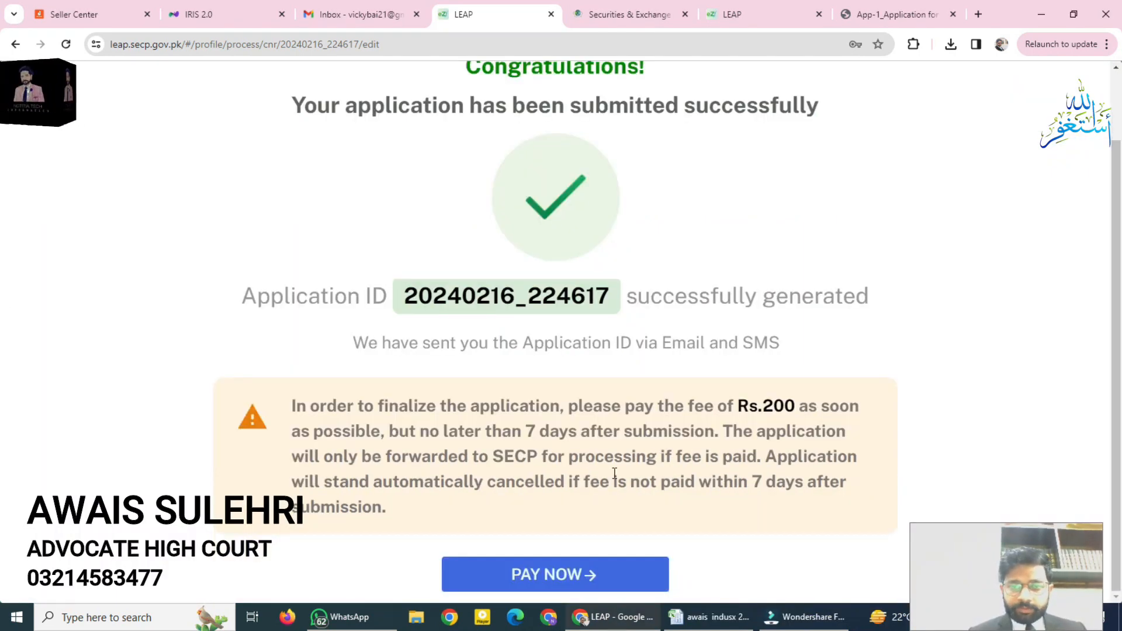
left_click(580, 585)
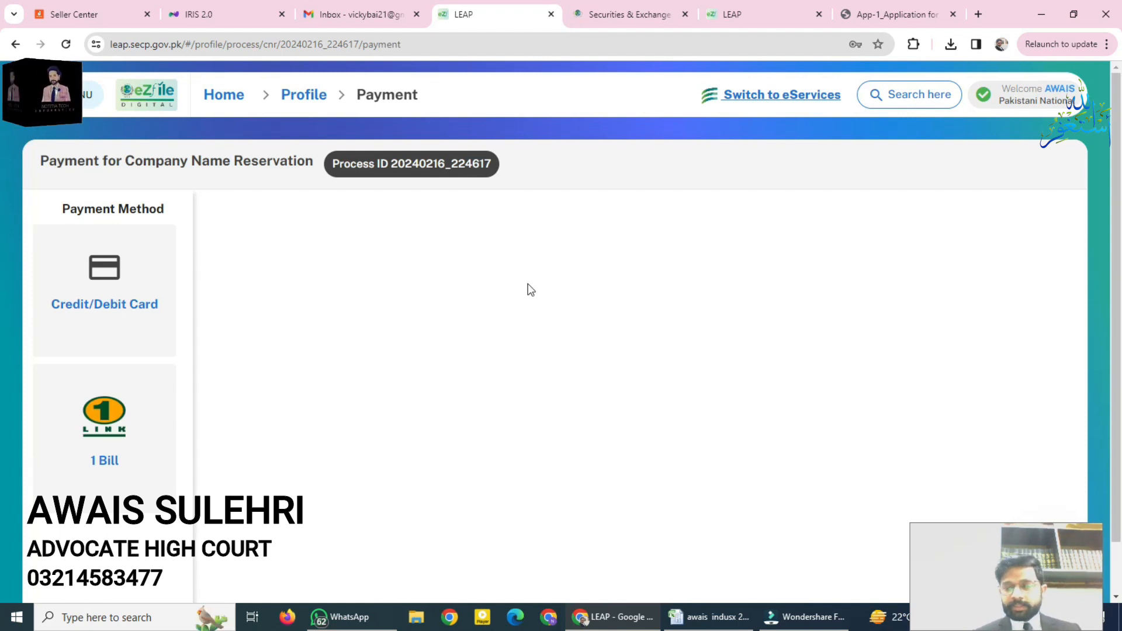
Check the Credit/Debit Card fee summary, choose 1 Bill as the payment method instead and generate the challan
scroll(1044, 200, "down", 1)
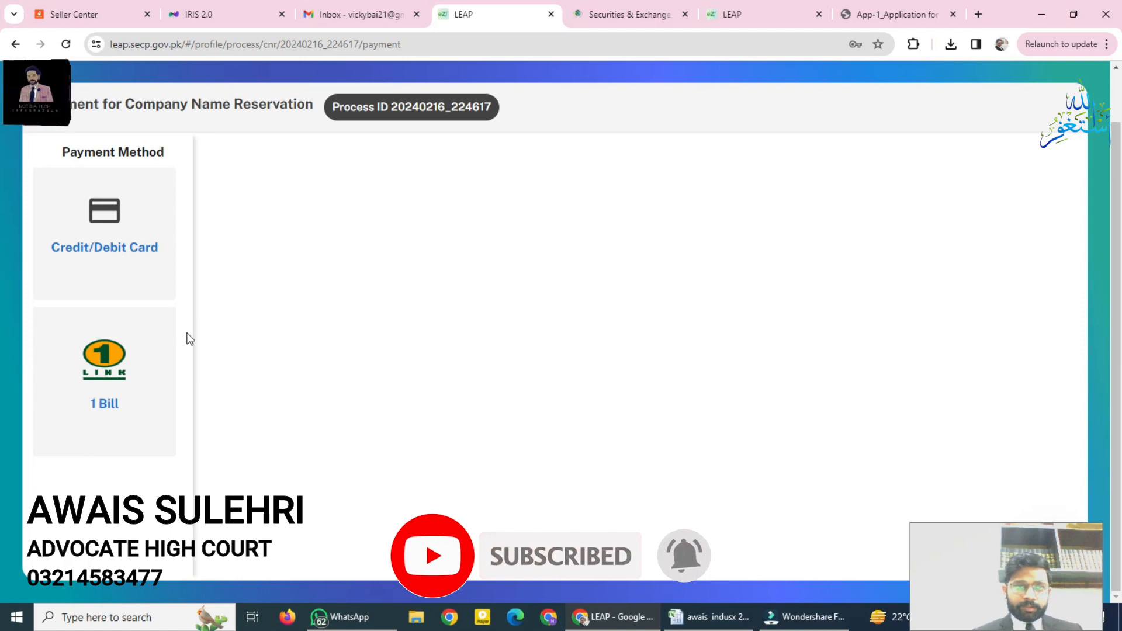
left_click(105, 225)
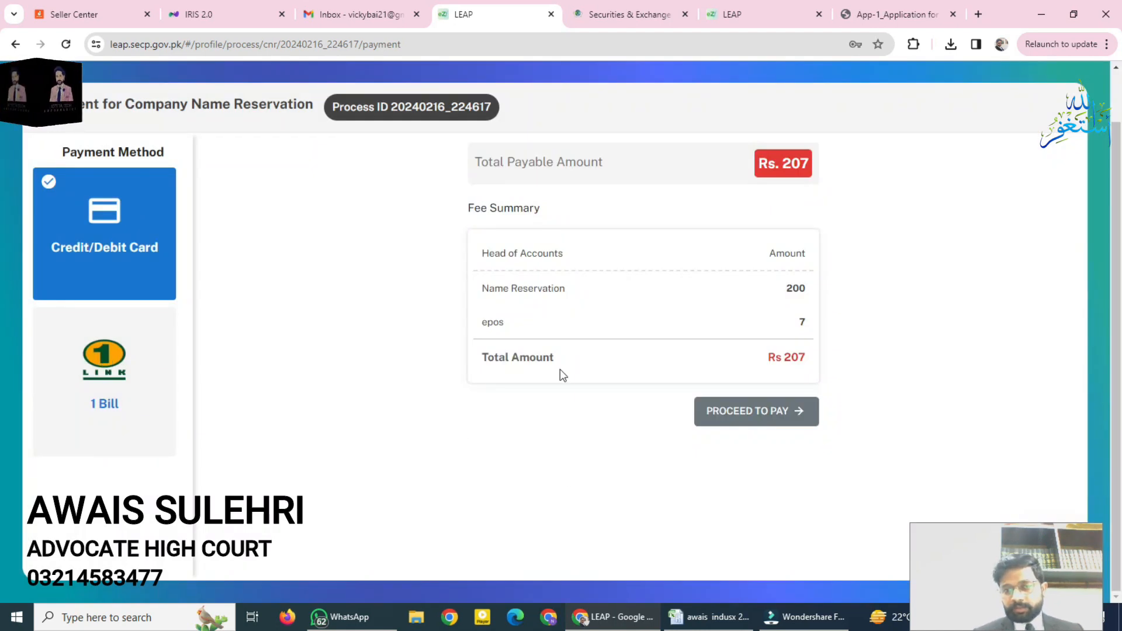
left_click(107, 370)
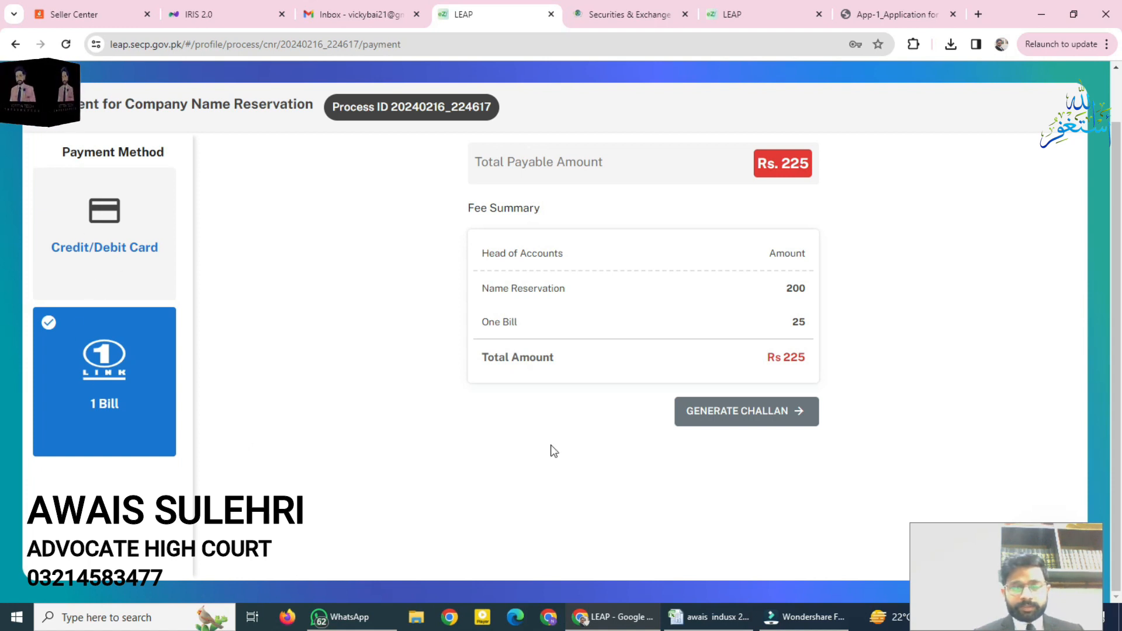
left_click(796, 414)
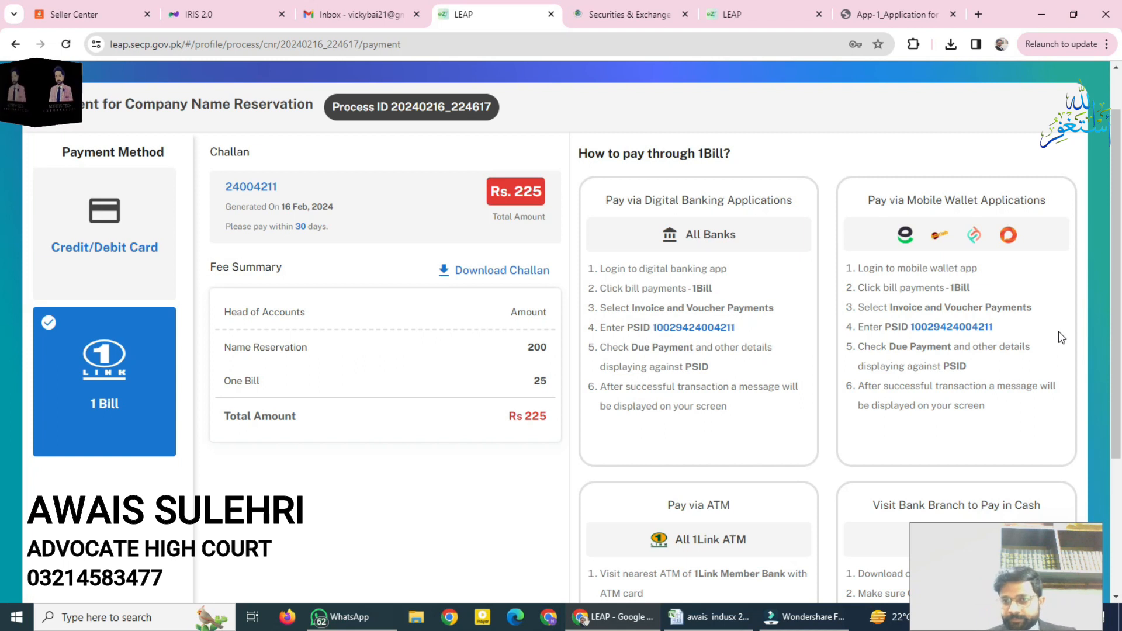
Review the challan's fee summary and the instructions for paying through 1Bill by banking app, mobile wallet, ATM or bank branch
scroll(2, 479, "down", 3)
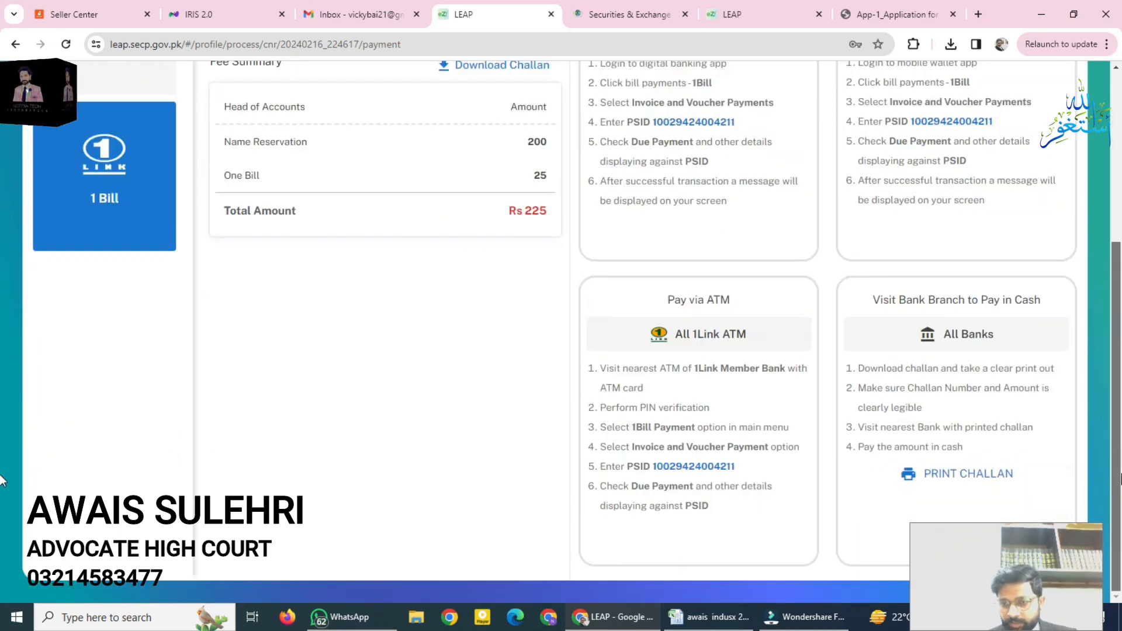
scroll(2, 460, "up", 4)
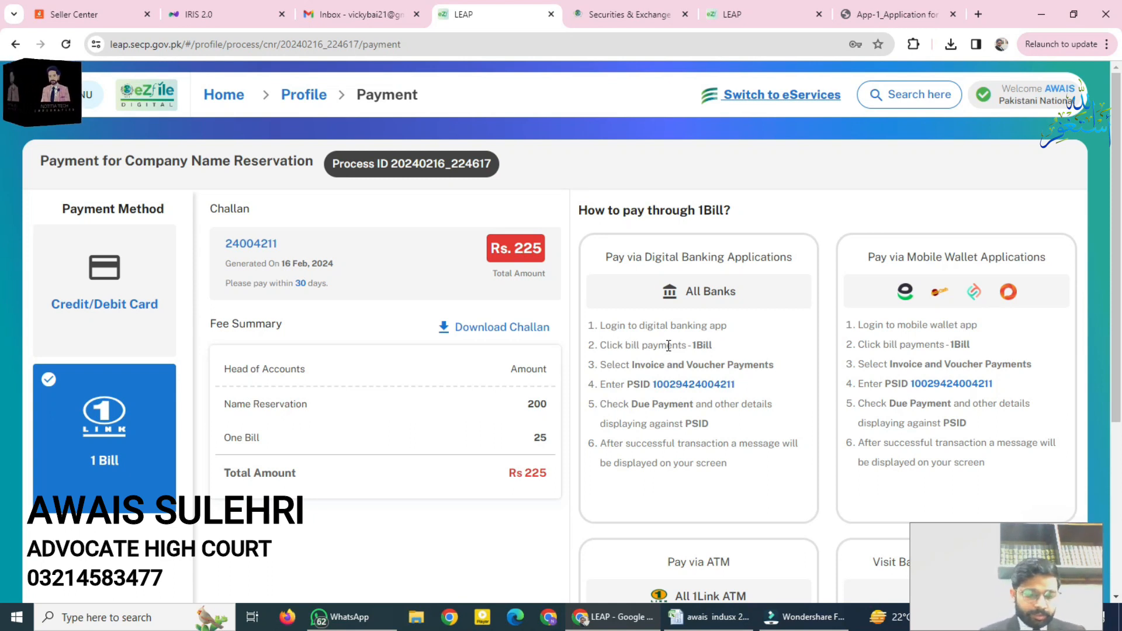
scroll(669, 346, "down", 1)
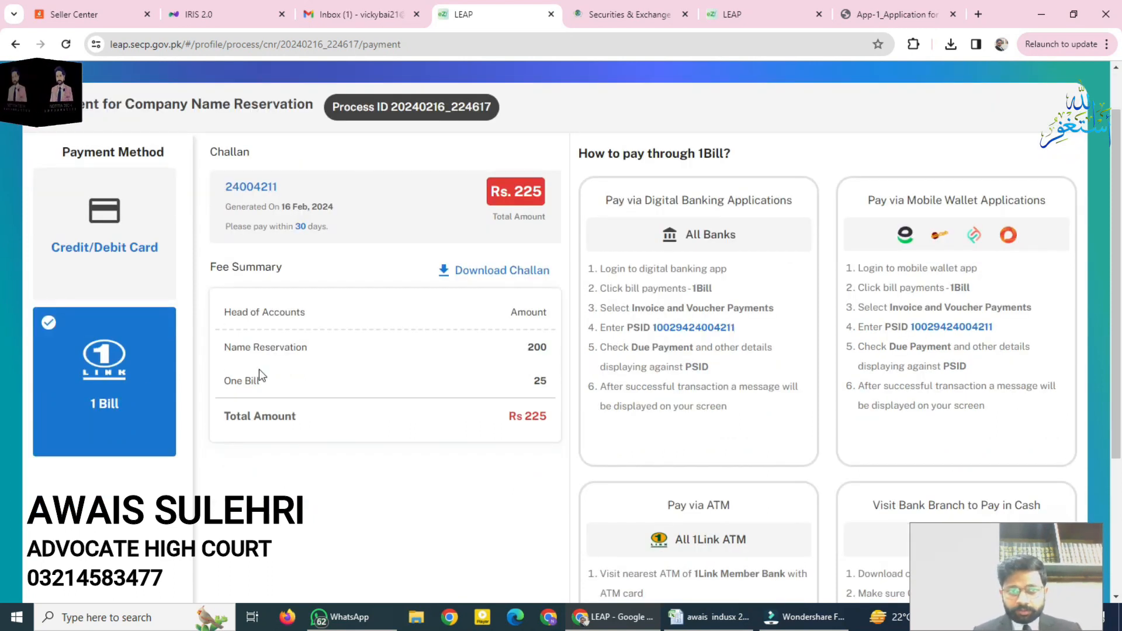
Reload the payment details by switching between the 1 Bill and Credit/Debit Card payment methods
left_click(97, 385)
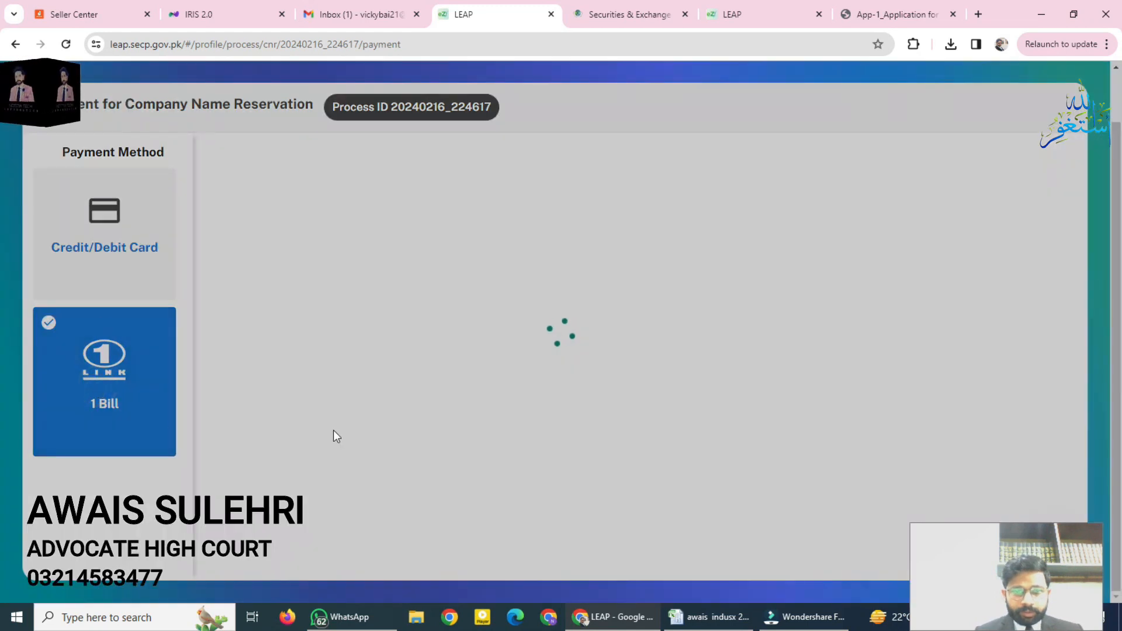
left_click(138, 353)
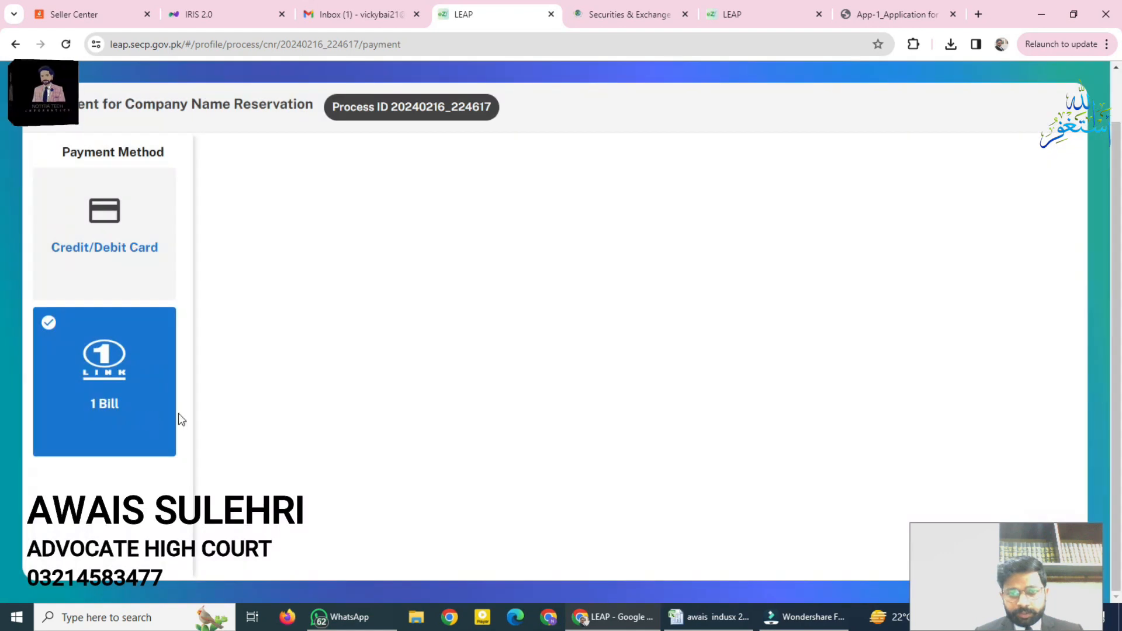
left_click(108, 272)
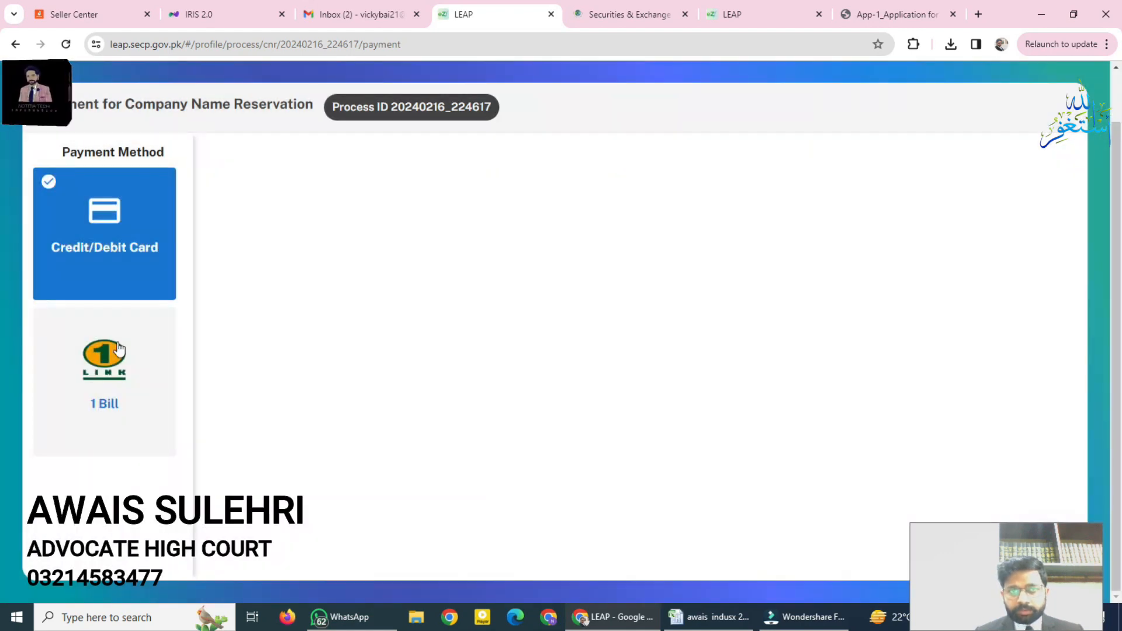
left_click(118, 342)
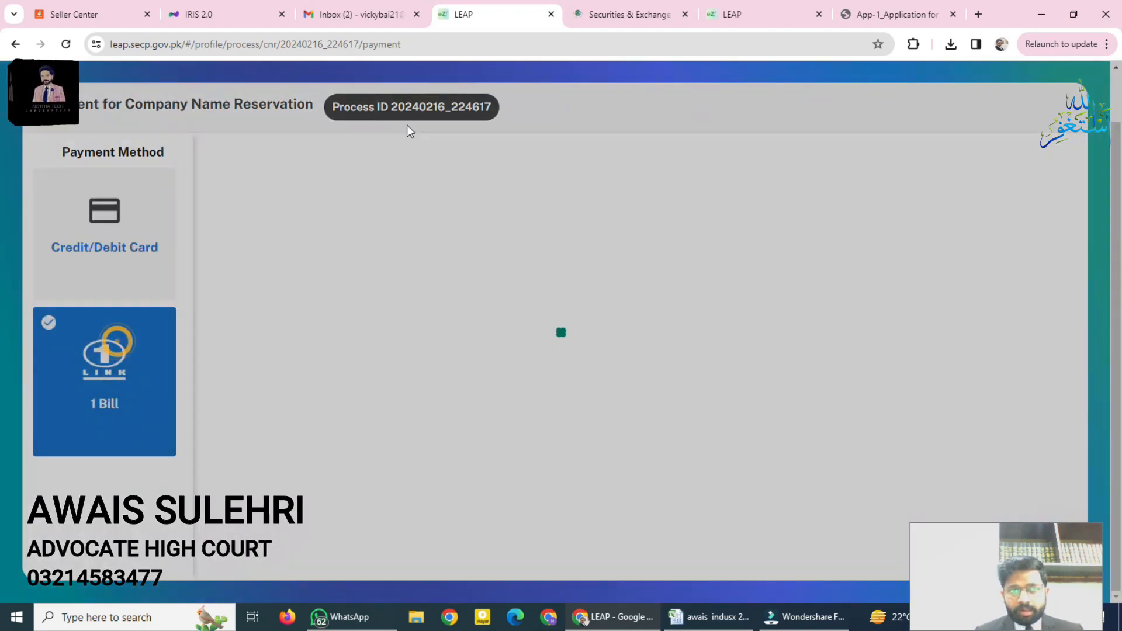
scroll(144, 100, "up", 1)
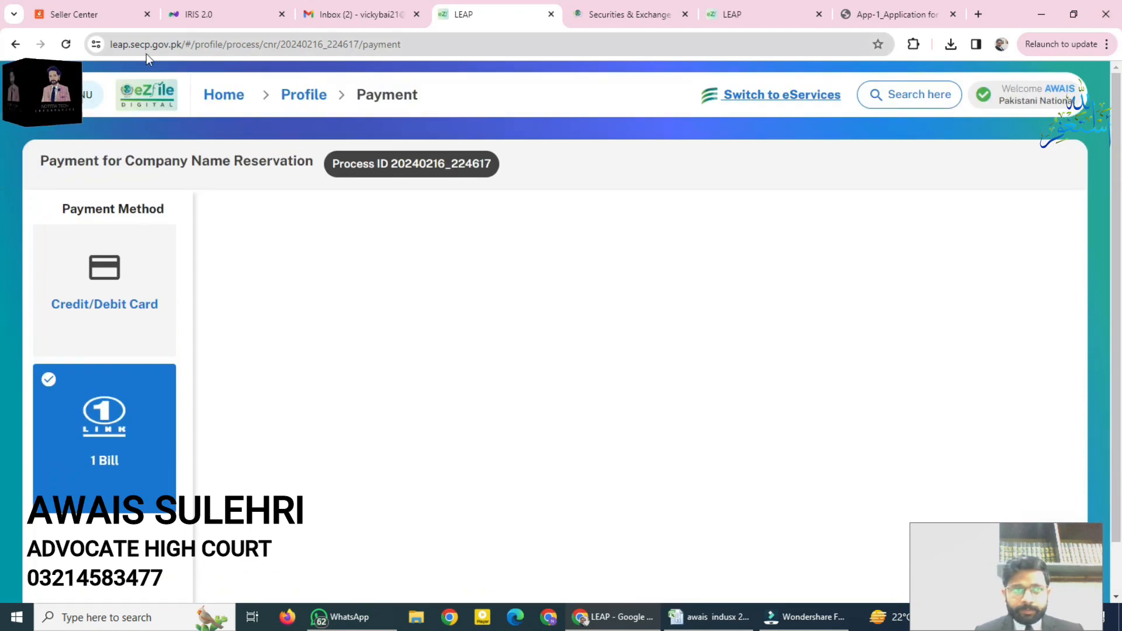
Return to the account dashboard through the LEAP landing page and check the latest Tasks and Alerts notifications
left_click(143, 99)
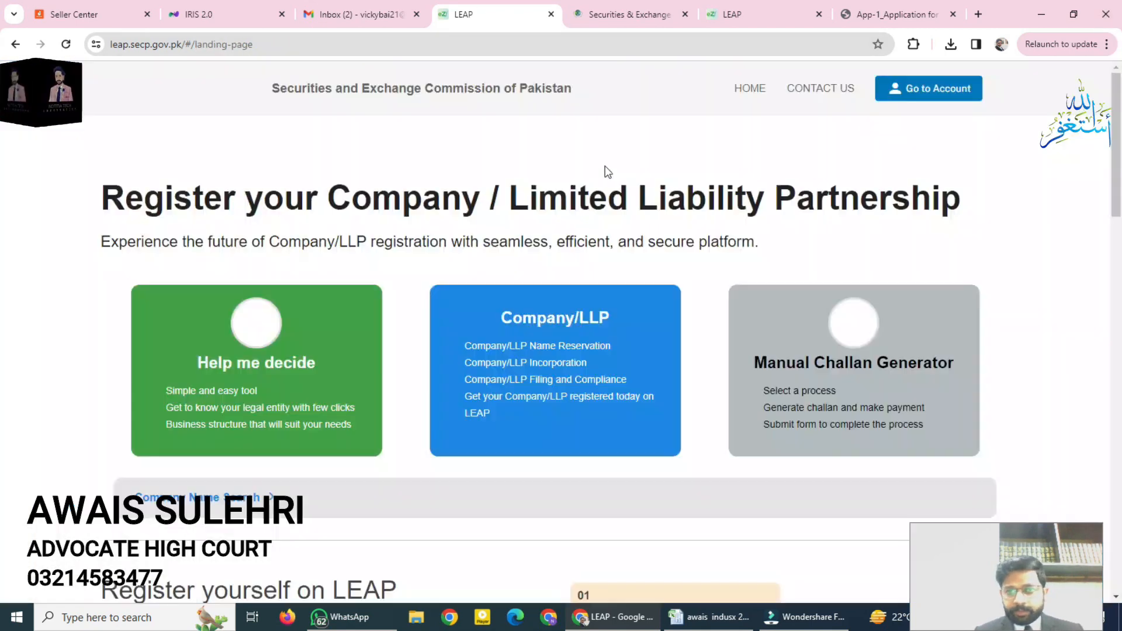
left_click(941, 98)
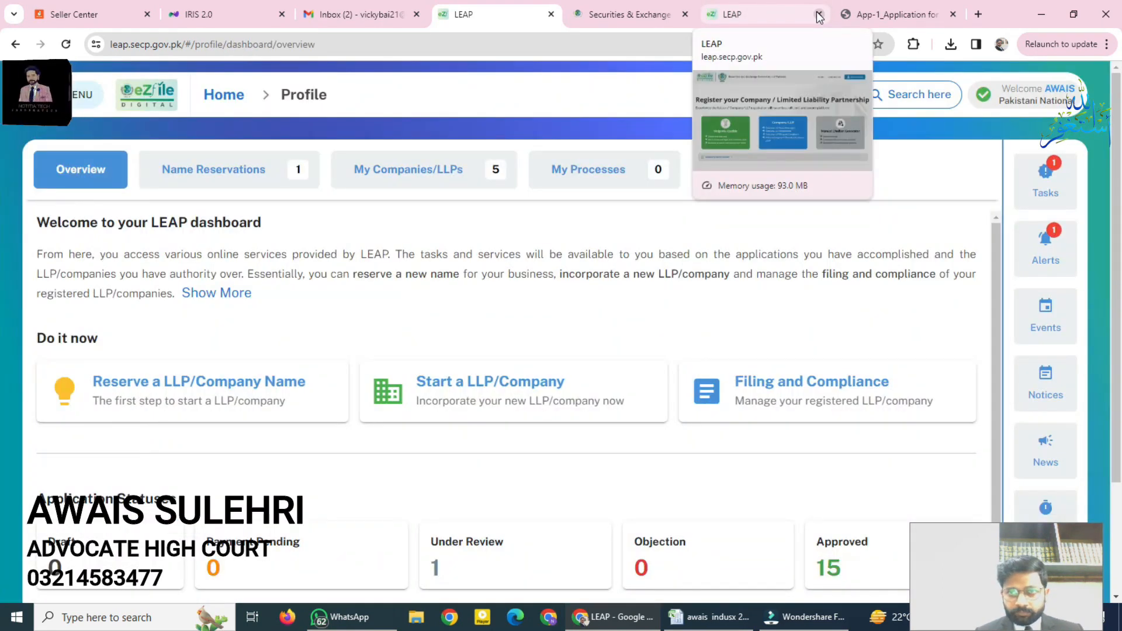
left_click(1046, 187)
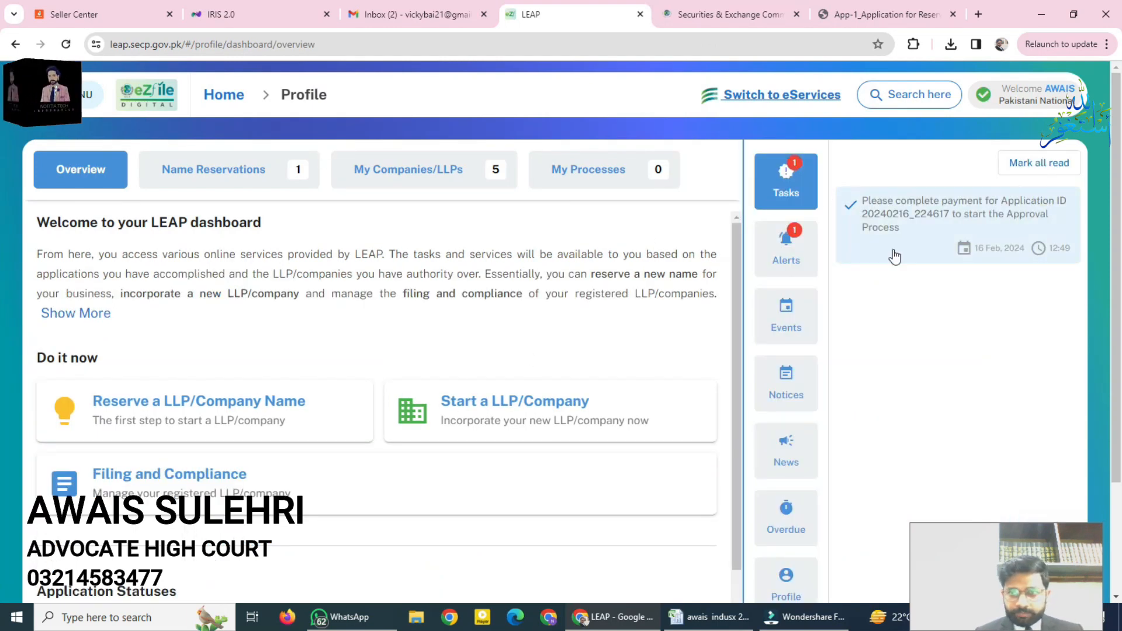
left_click(786, 240)
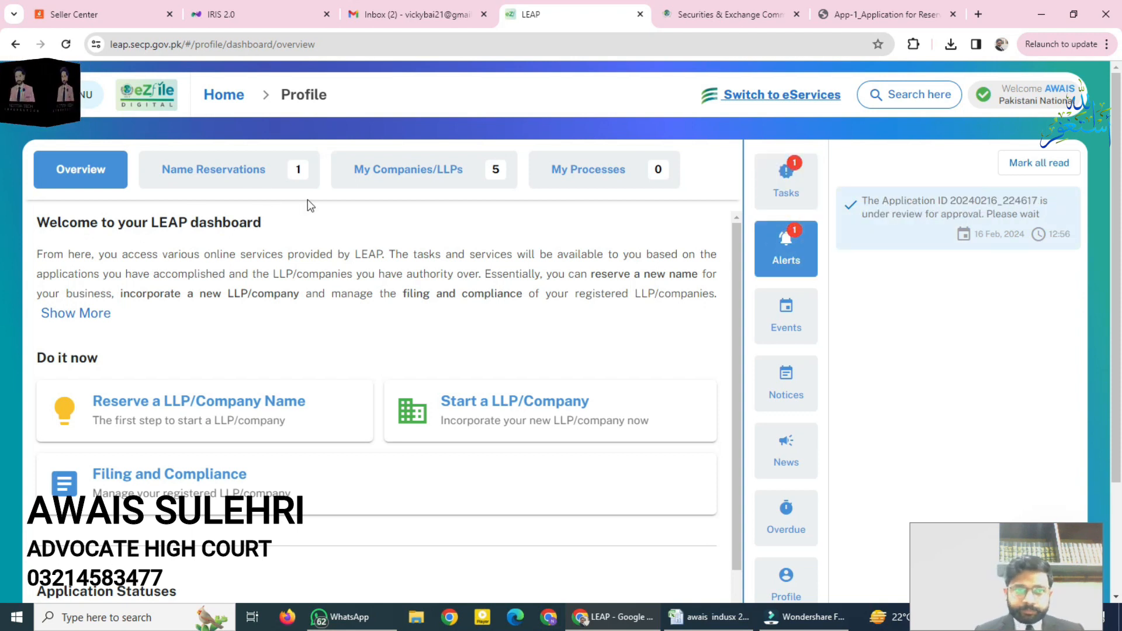
View the PEAK MED SOLUTION application and its status among the name reservations
left_click(251, 169)
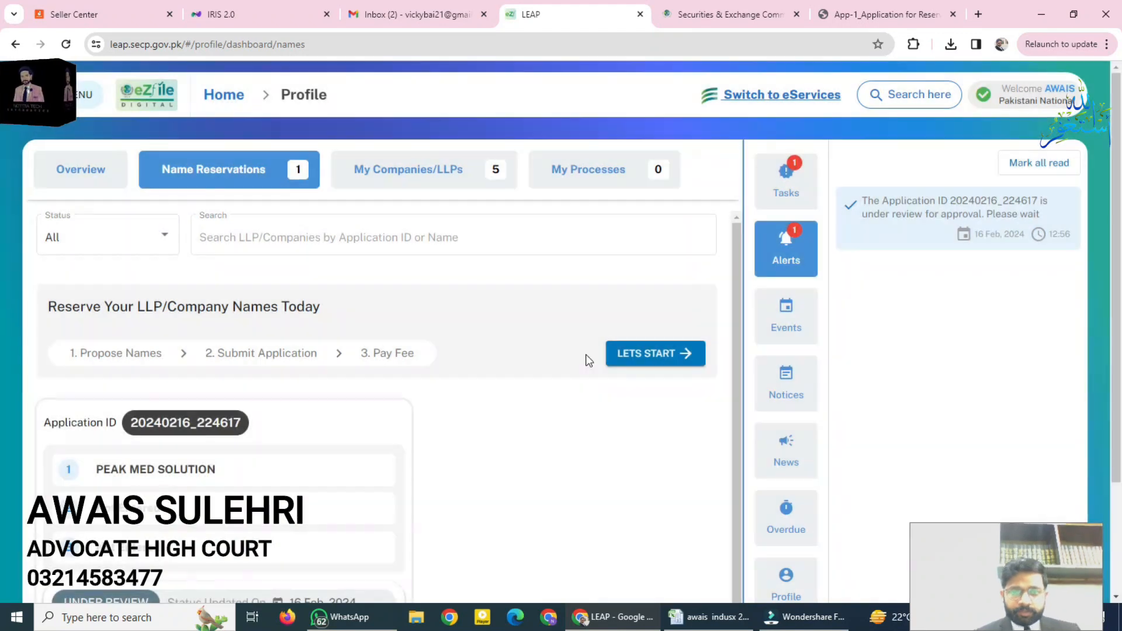
scroll(1, 409, "down", 1)
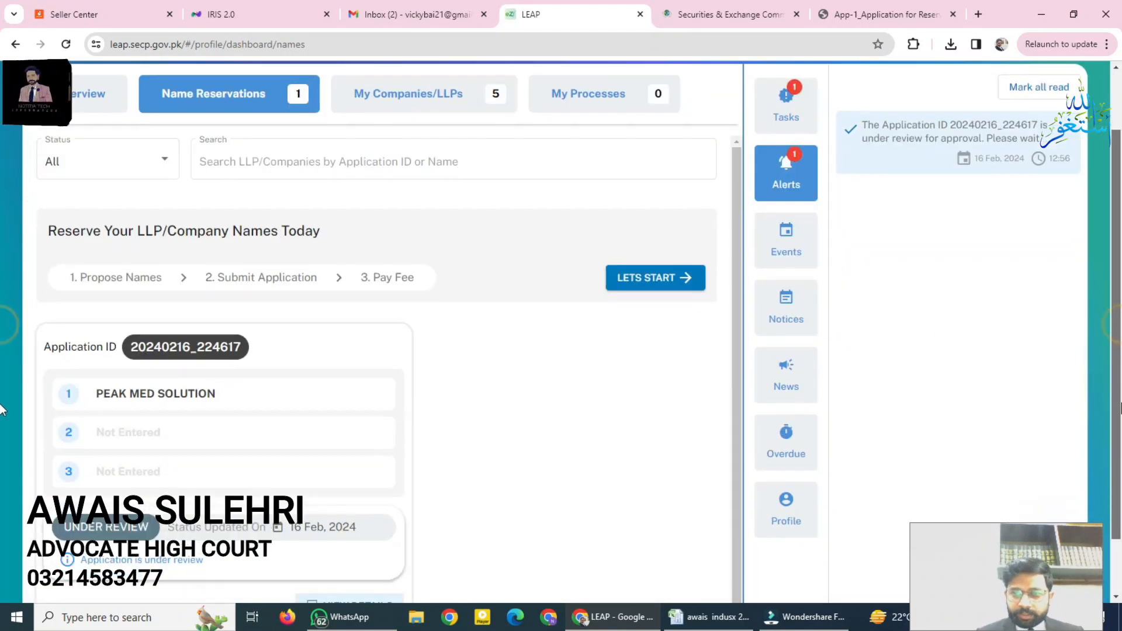
scroll(1, 409, "down", 1)
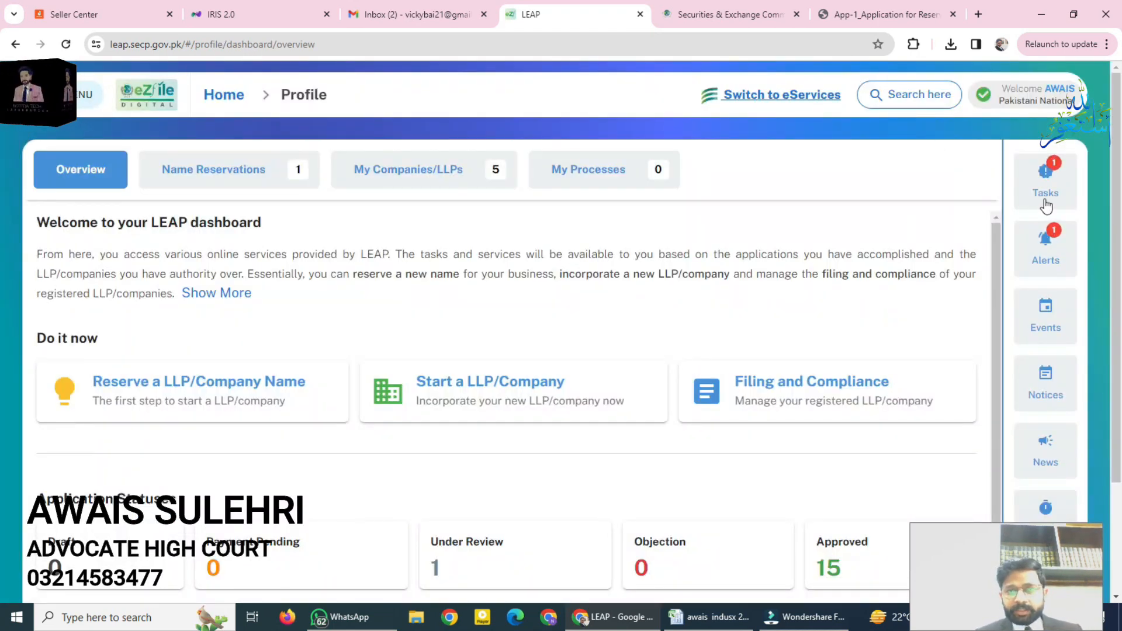
Examine the application statuses and pending processes in the dashboard overview
scroll(3, 292, "down", 3)
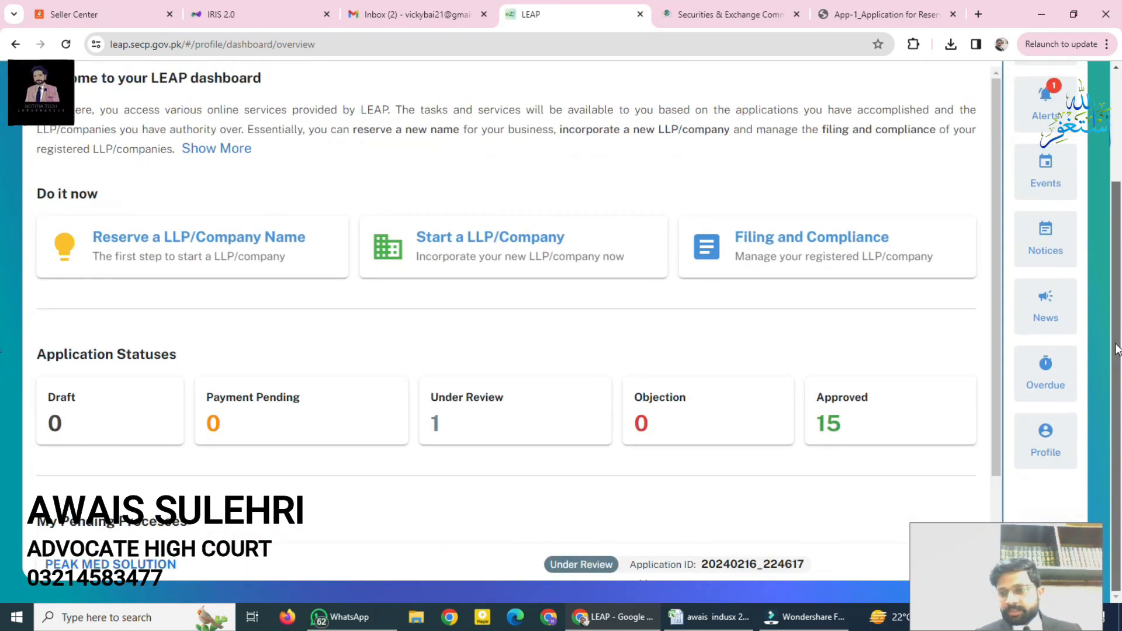
scroll(1, 335, "up", 2)
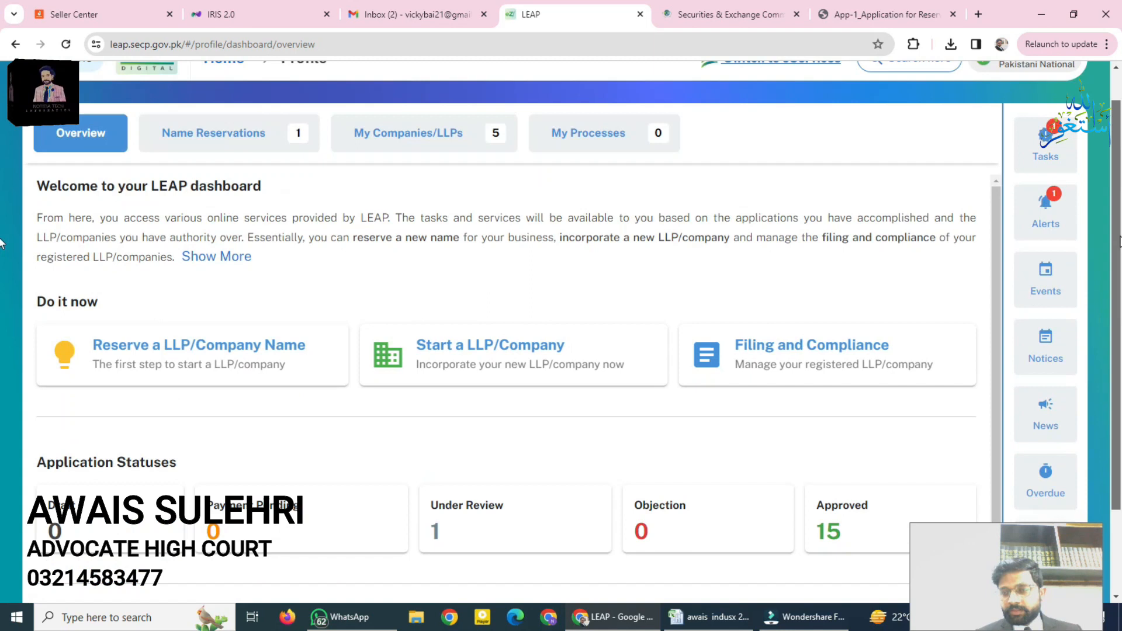
scroll(2, 239, "up", 1)
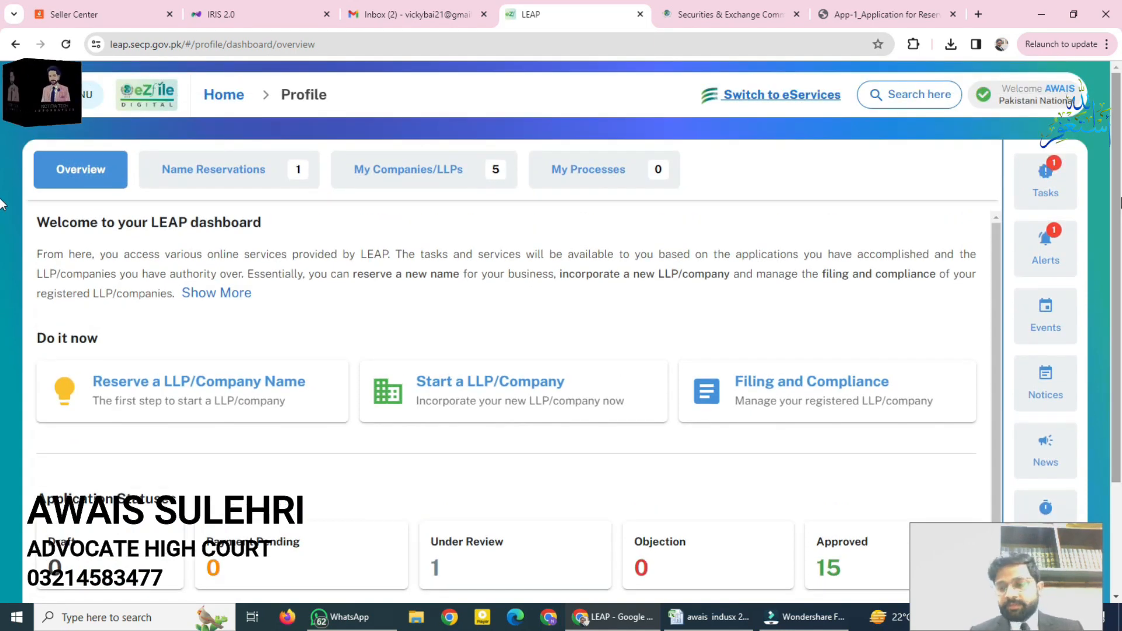